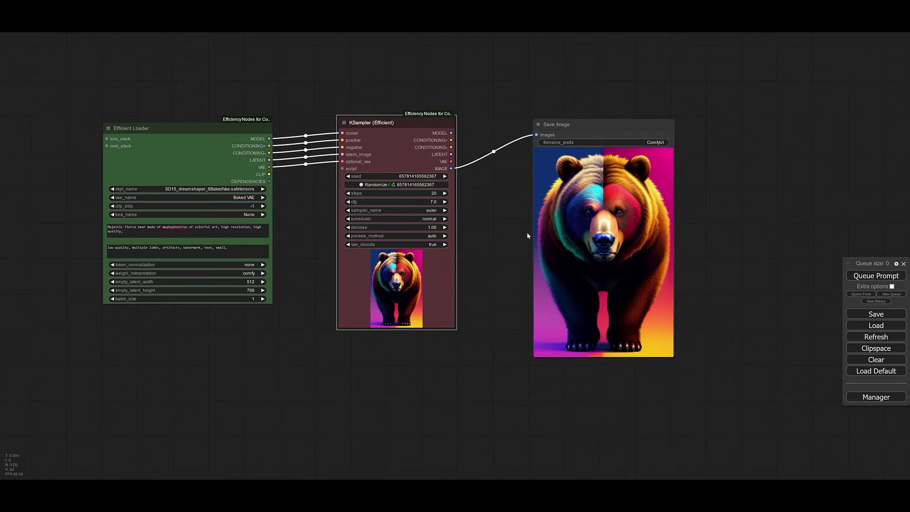
# - Search the installable custom nodes in ComfyUI Manager for "eff"
pyautogui.moveTo(568, 138); pyautogui.dragTo(568, 133)
pyautogui.hscroll(2, 482, 282)
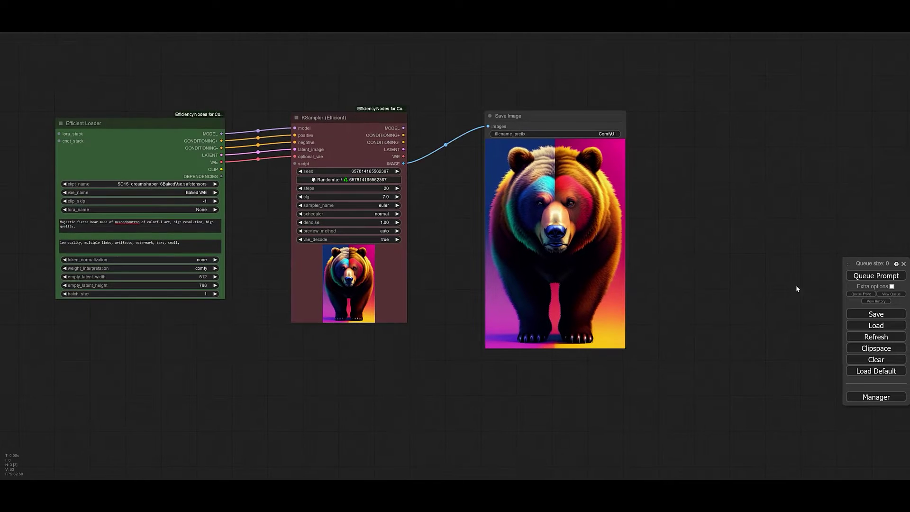
pyautogui.click(878, 398)
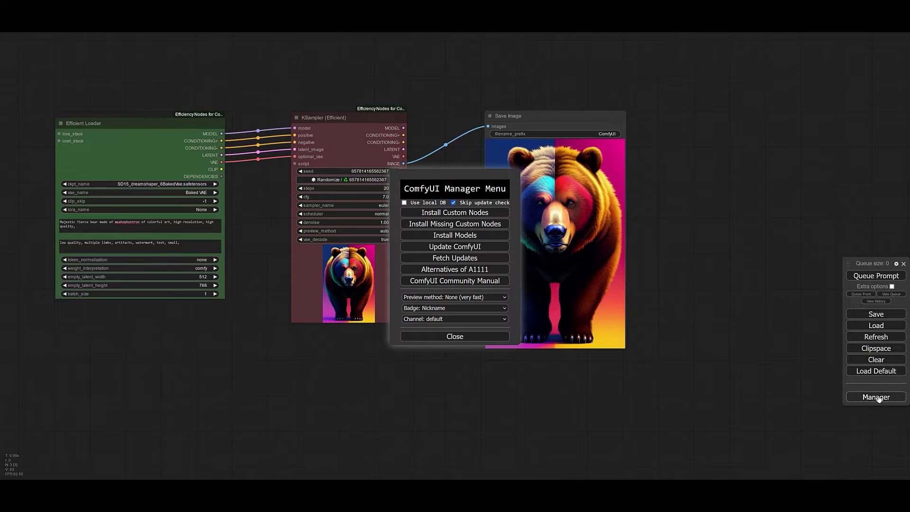
pyautogui.click(435, 213)
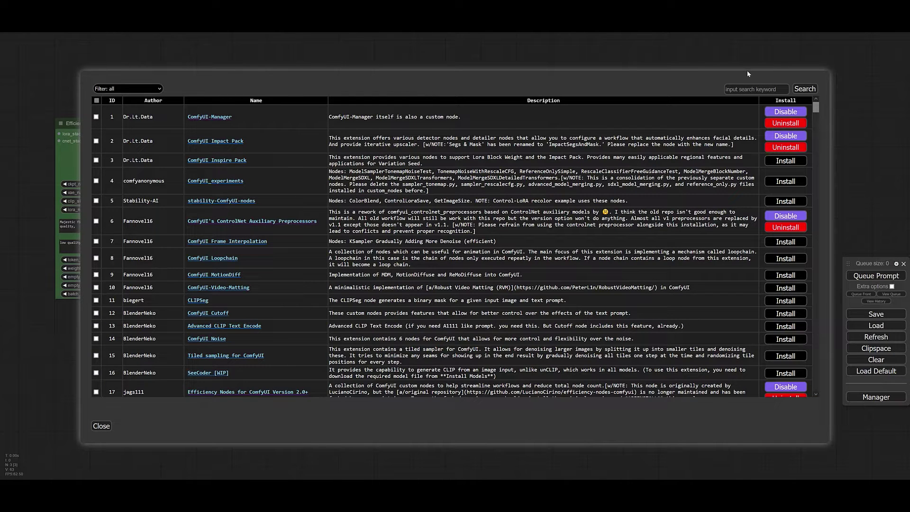
pyautogui.click(745, 89)
pyautogui.write('eff')
pyautogui.press('Return')
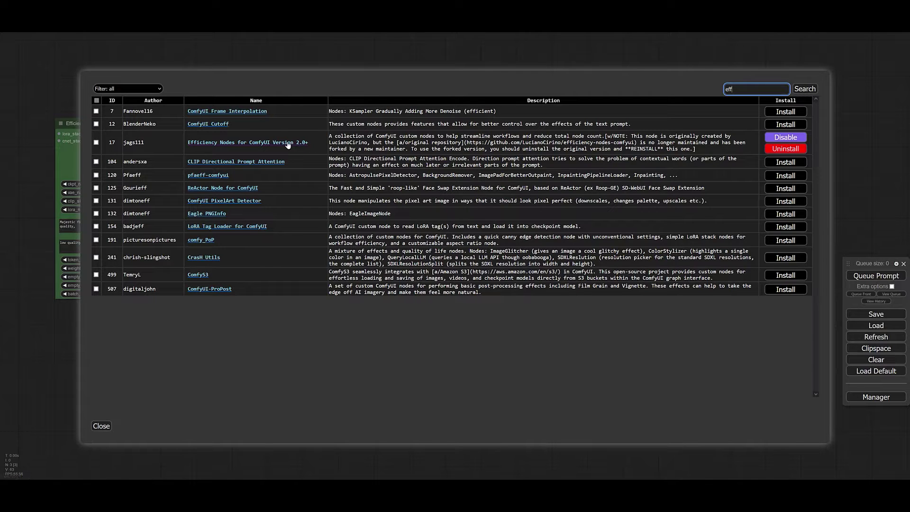
# - Search the custom nodes for "roll", and close ComfyUI Manager
pyautogui.doubleClick(737, 88)
pyautogui.press('BackSpace')
pyautogui.write('roll')
pyautogui.press('Return')
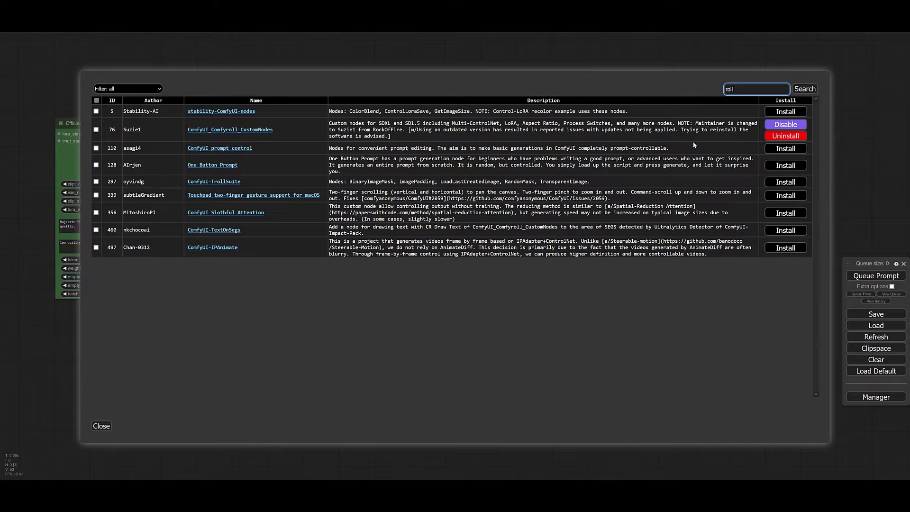
pyautogui.click(101, 426)
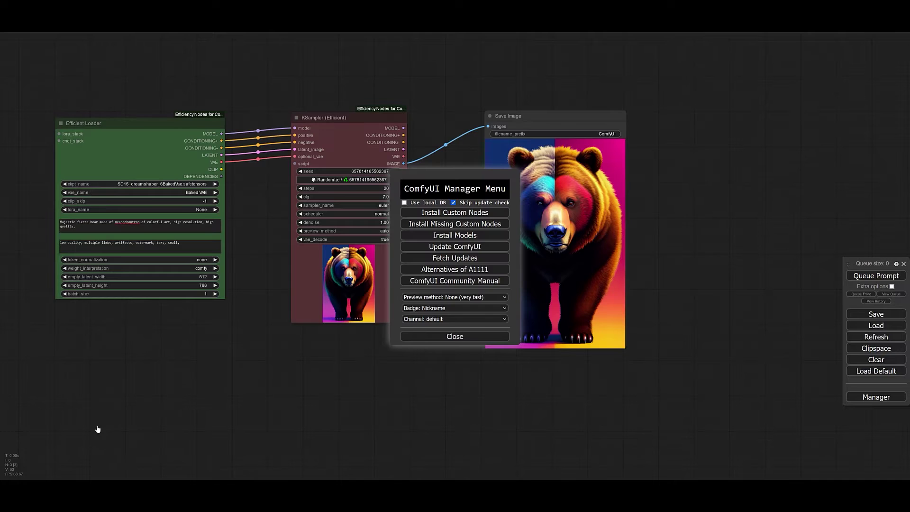
pyautogui.click(433, 336)
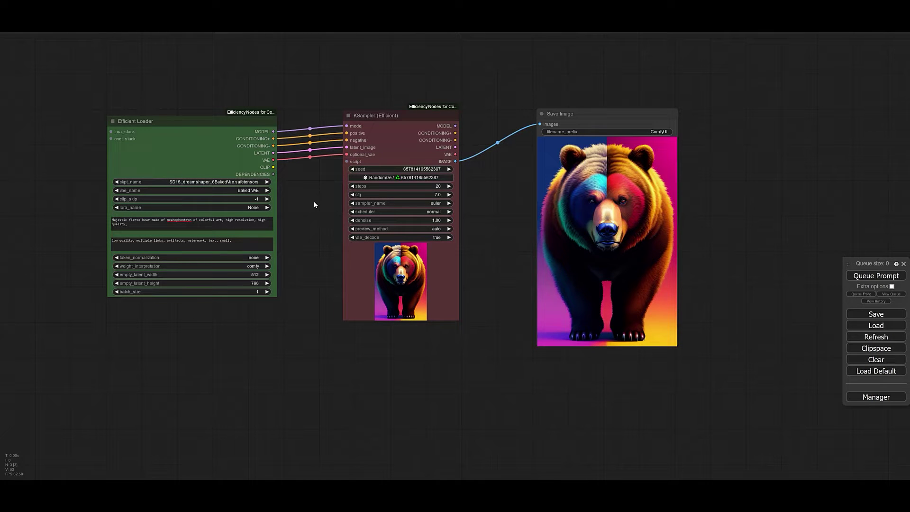
pyautogui.moveTo(314, 204); pyautogui.dragTo(324, 226)
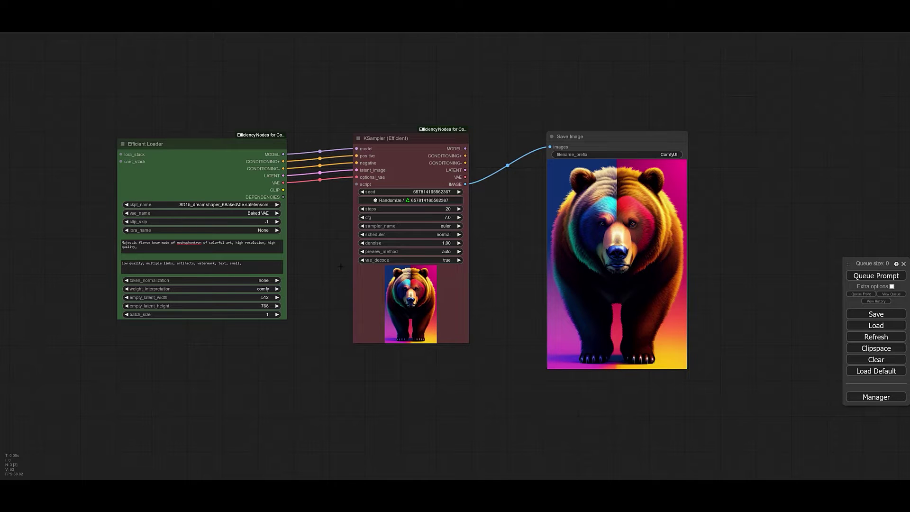
pyautogui.moveTo(242, 141); pyautogui.dragTo(240, 142)
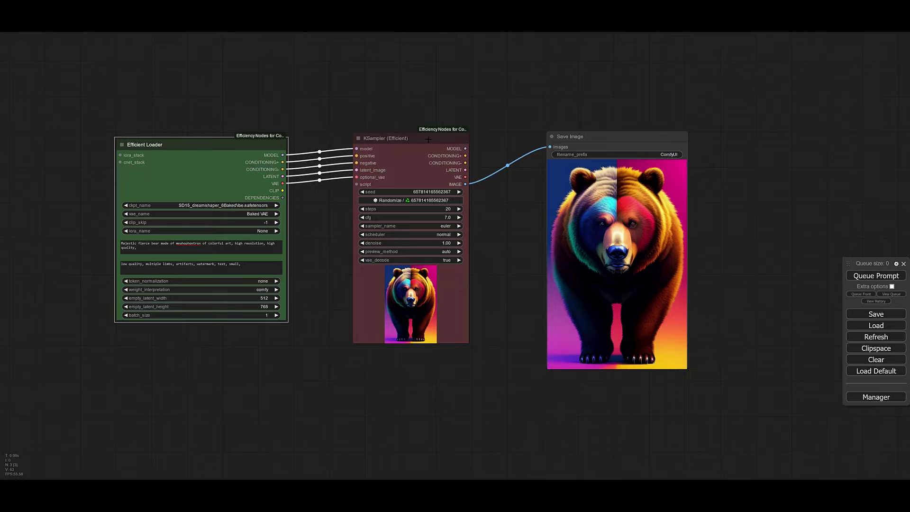
pyautogui.click(336, 375)
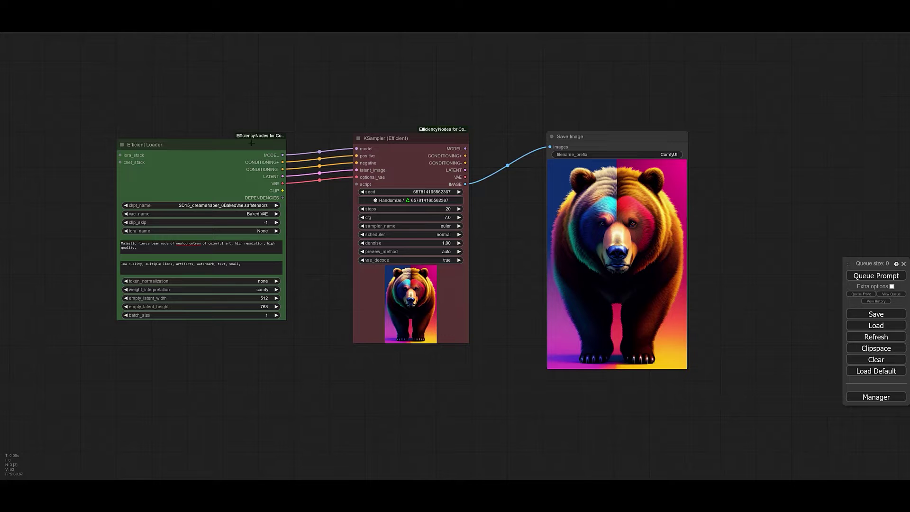
pyautogui.moveTo(252, 142); pyautogui.dragTo(252, 135)
pyautogui.moveTo(311, 191); pyautogui.dragTo(314, 196)
pyautogui.click(412, 142)
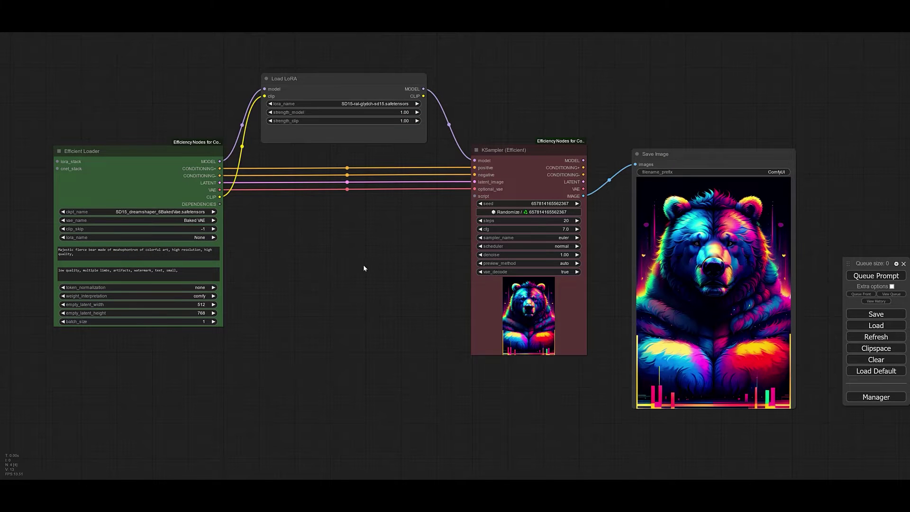
# - Look through the LoRA choices in the Efficient Loader and shift the Load LoRA node slightly above the connections
pyautogui.moveTo(346, 77); pyautogui.dragTo(312, 87)
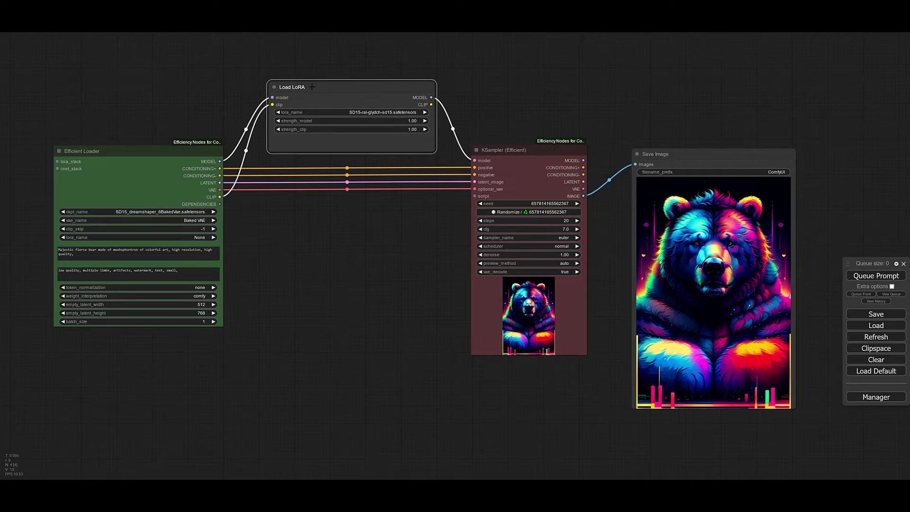
pyautogui.click(84, 240)
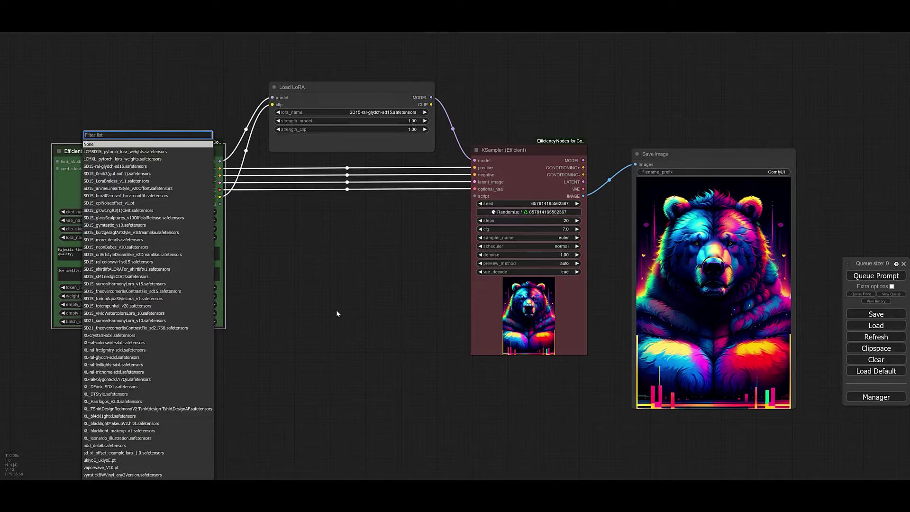
pyautogui.click(337, 312)
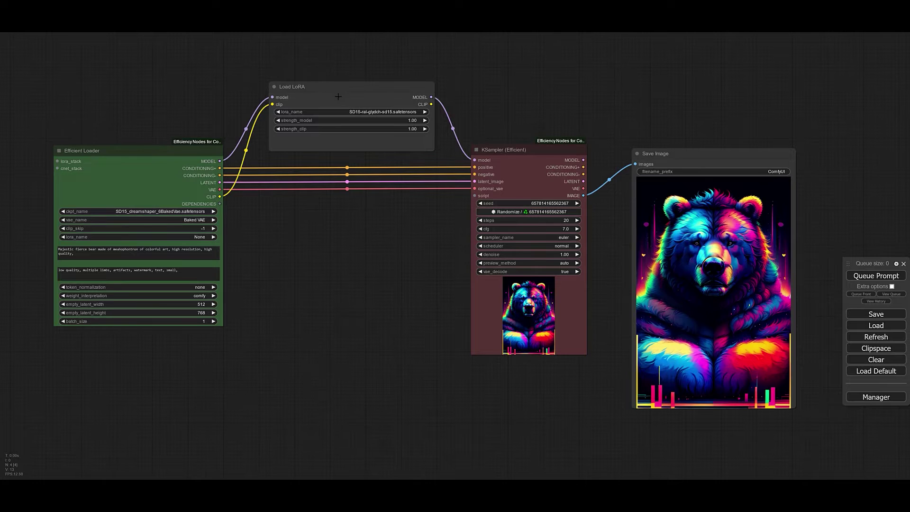
pyautogui.moveTo(345, 85); pyautogui.dragTo(355, 85)
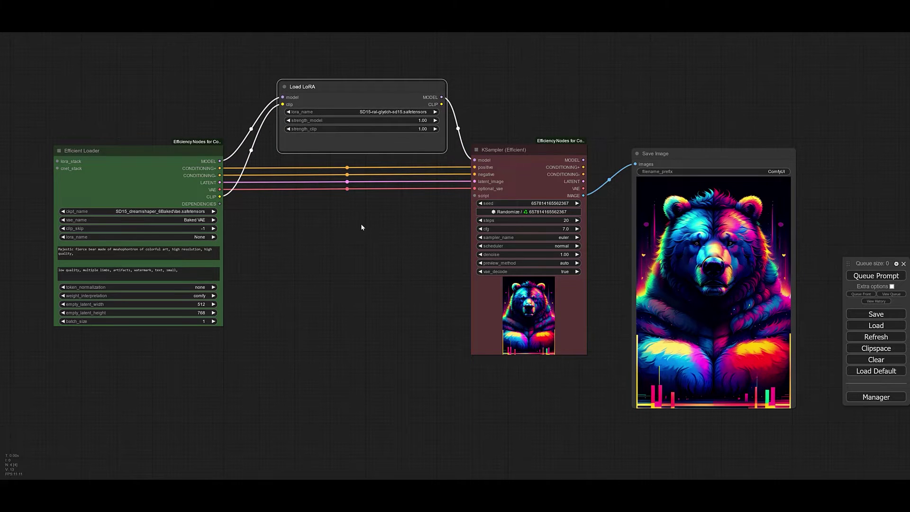
pyautogui.moveTo(360, 224); pyautogui.dragTo(333, 221)
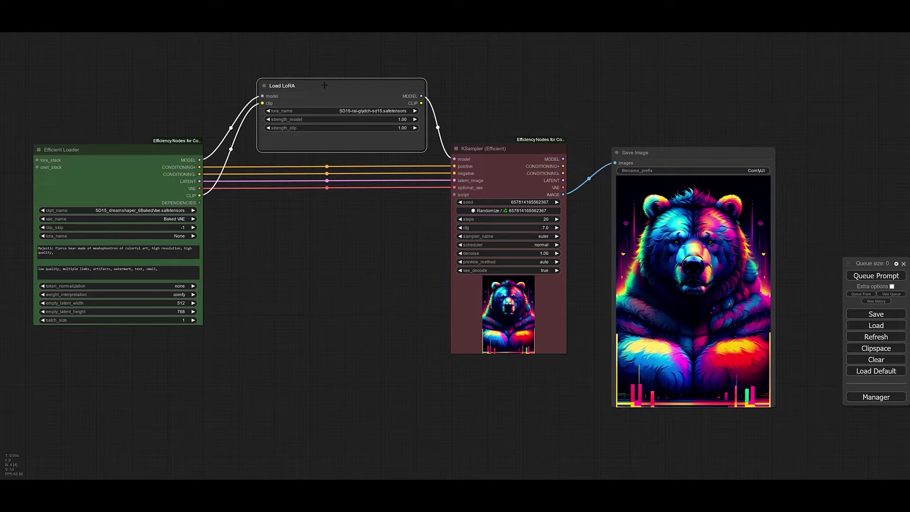
pyautogui.moveTo(326, 81)
pyautogui.mouseDown()
pyautogui.moveTo(326, 112)
pyautogui.moveTo(319, 93)
pyautogui.mouseUp()
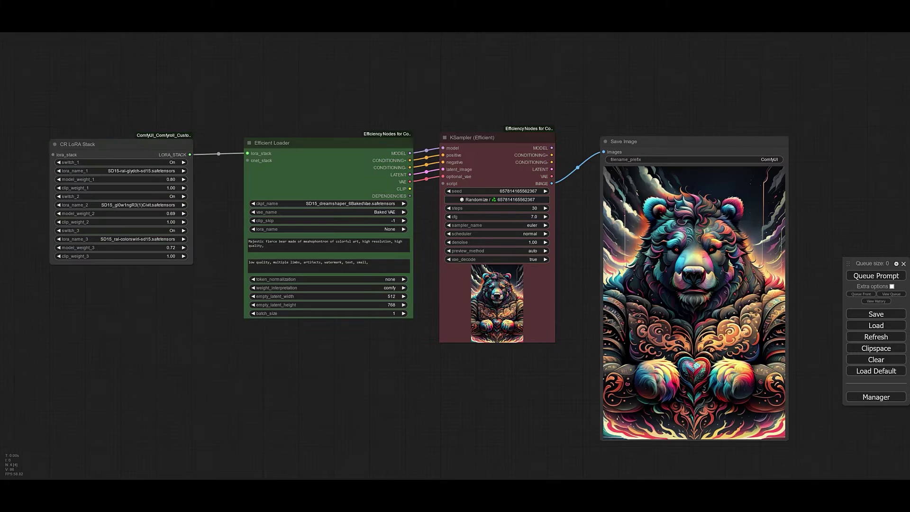
pyautogui.moveTo(457, 376); pyautogui.dragTo(423, 344)
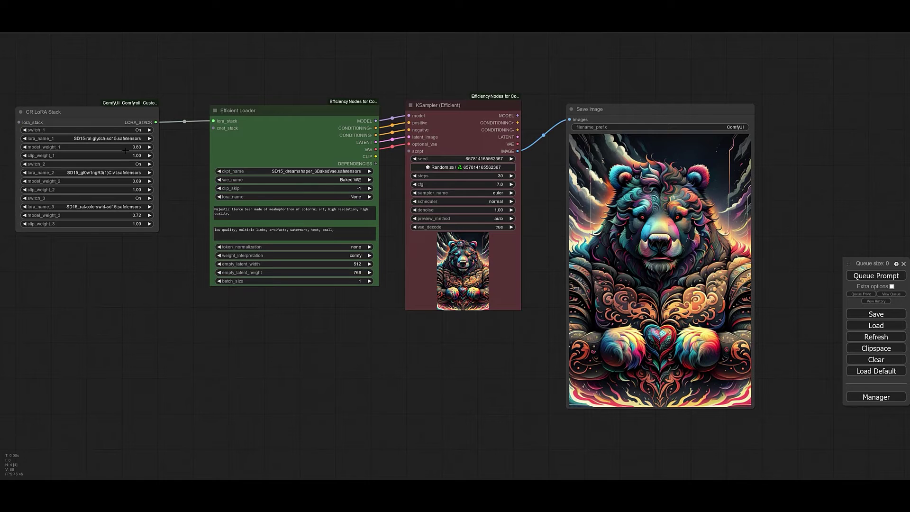
pyautogui.moveTo(106, 109); pyautogui.dragTo(129, 122)
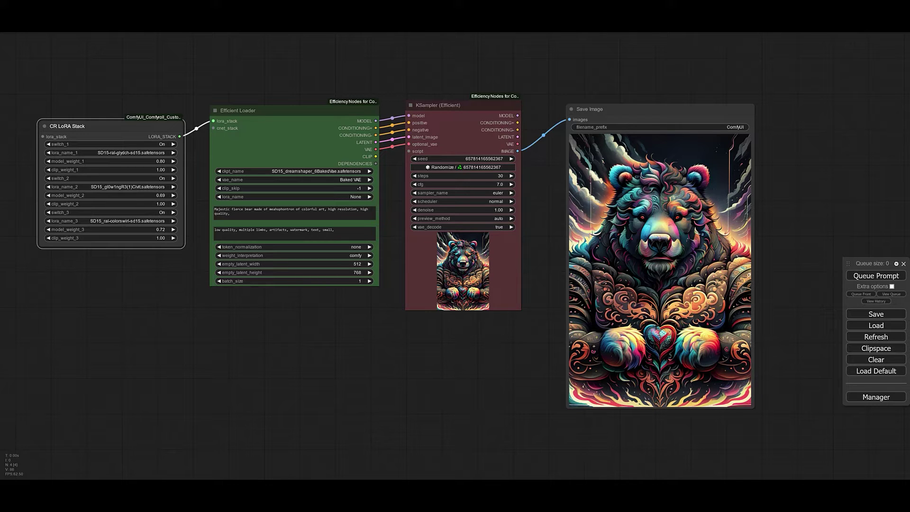
pyautogui.click(641, 448)
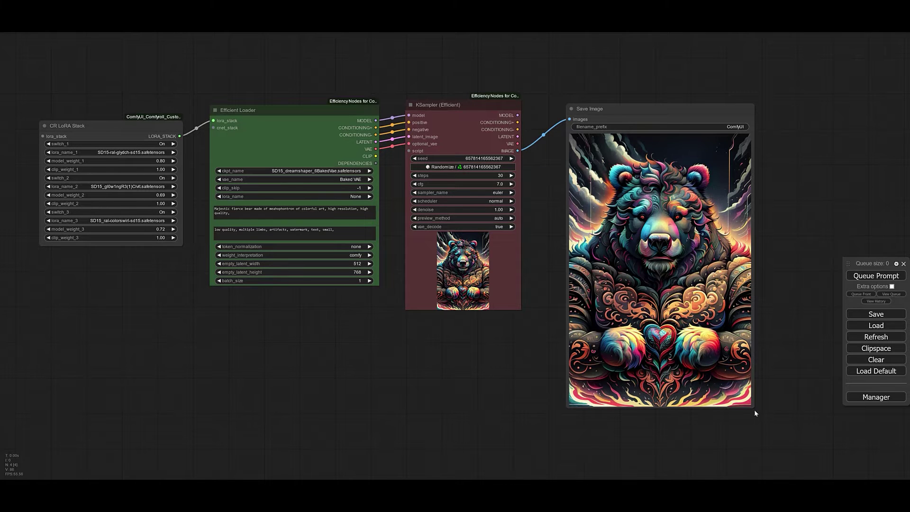
pyautogui.moveTo(753, 408); pyautogui.dragTo(750, 403)
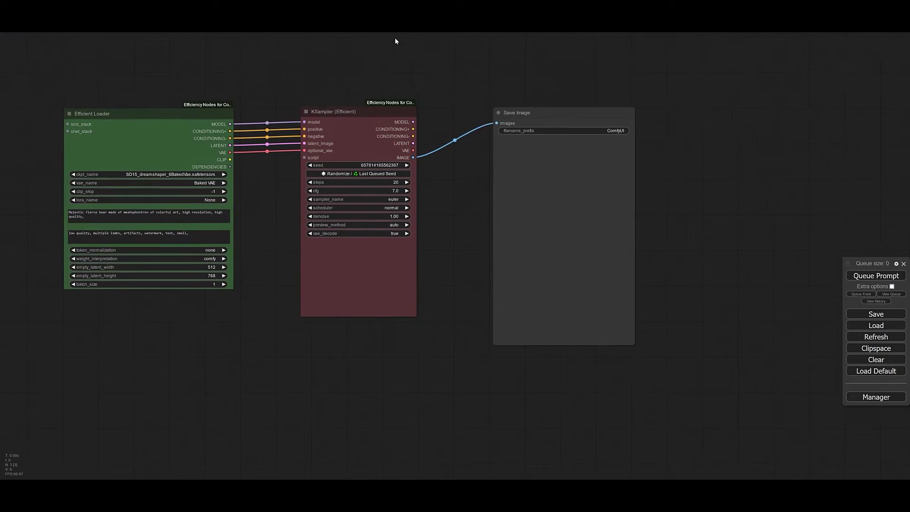
# - Delete the Efficient Loader, KSampler (Efficient) and Save Image nodes to empty the canvas
pyautogui.moveTo(394, 38); pyautogui.dragTo(446, 50)
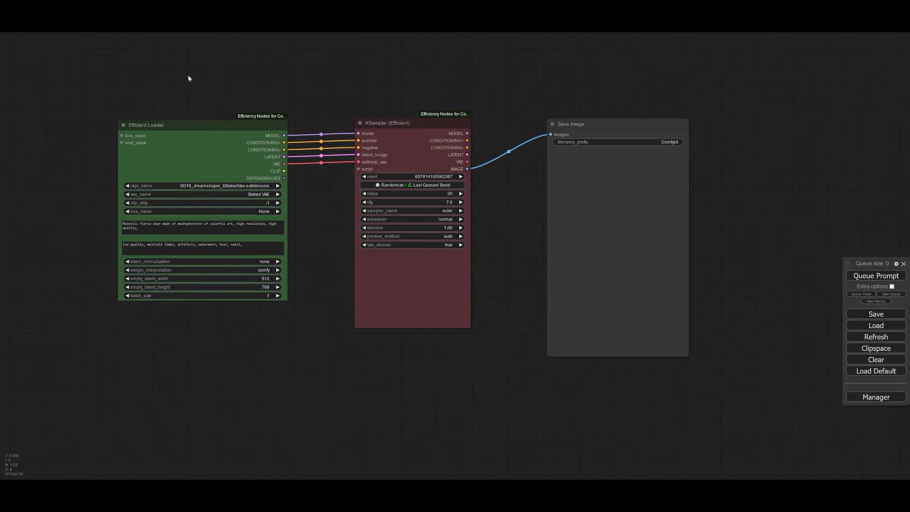
pyautogui.moveTo(188, 78); pyautogui.dragTo(224, 45)
pyautogui.click(280, 92)
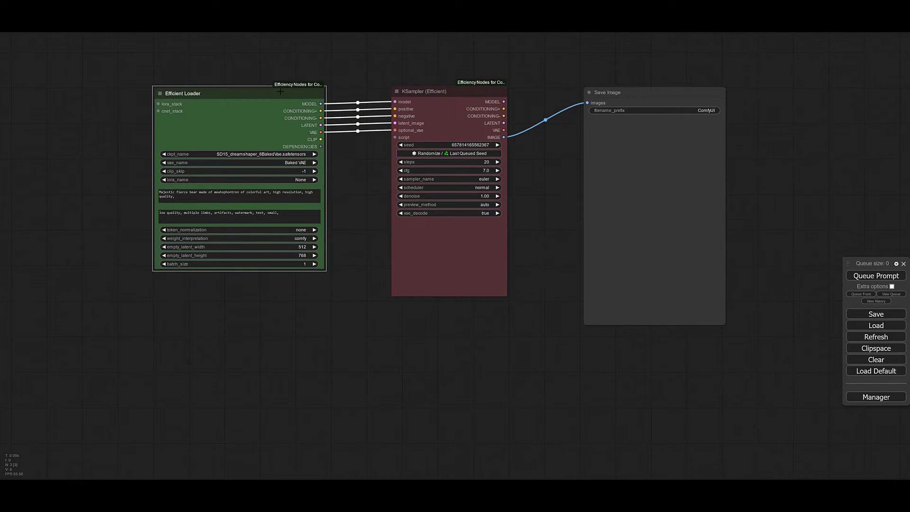
pyautogui.press('Delete')
pyautogui.click(482, 86)
pyautogui.press('Delete')
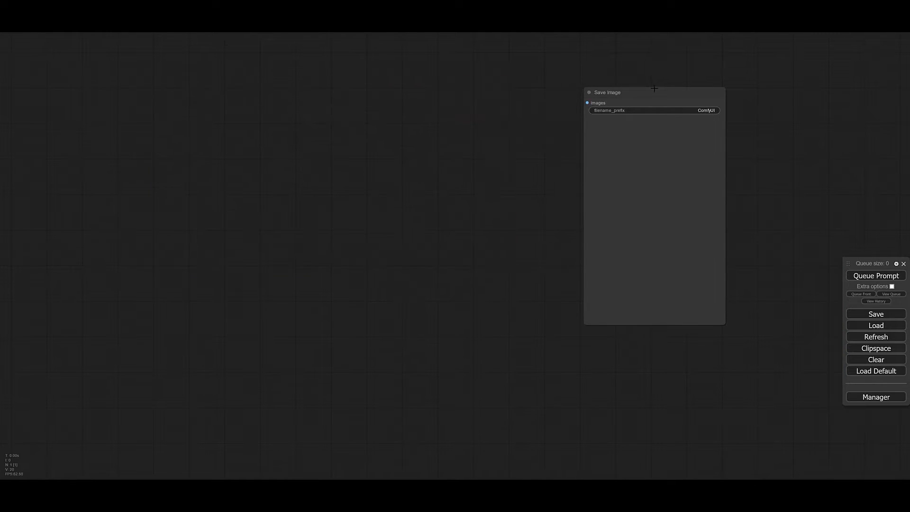
pyautogui.click(647, 91)
pyautogui.press('Delete')
# - Search the nodes for "eff" and add an Efficient Loader node to the empty canvas
pyautogui.doubleClick(357, 152)
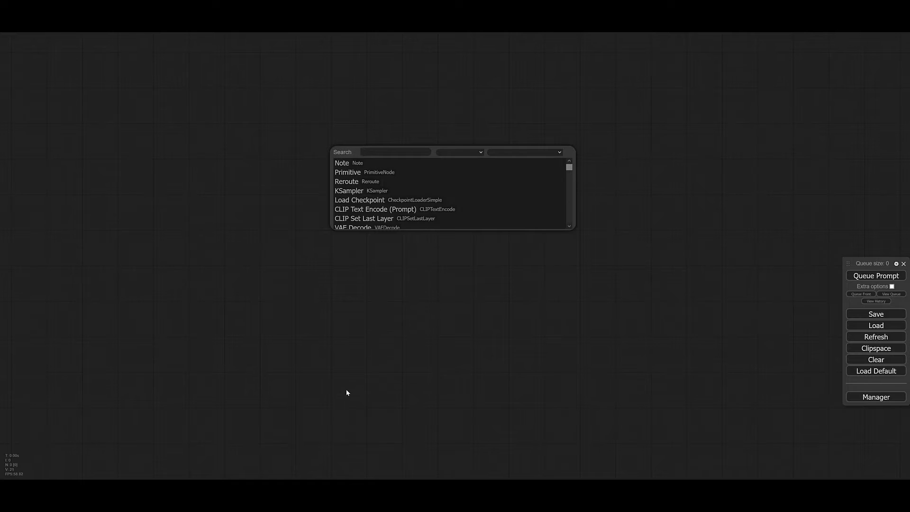
pyautogui.doubleClick(423, 205)
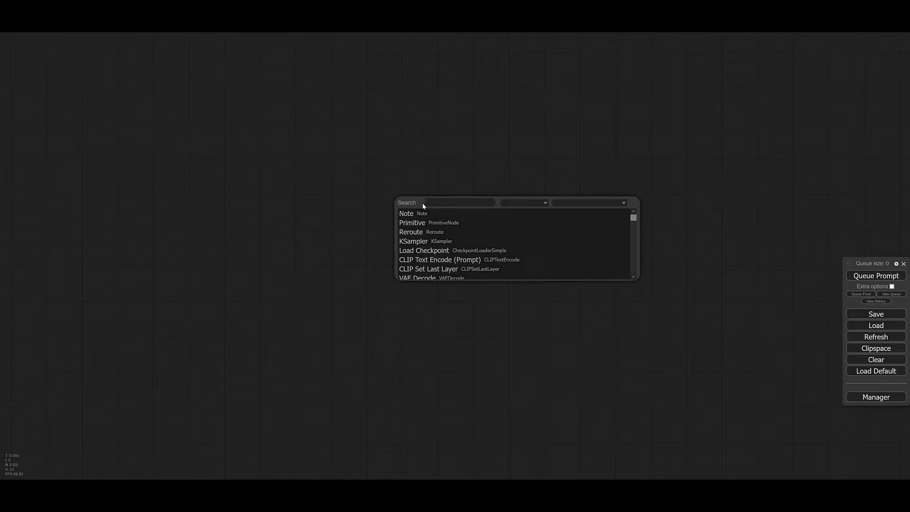
pyautogui.doubleClick(420, 171)
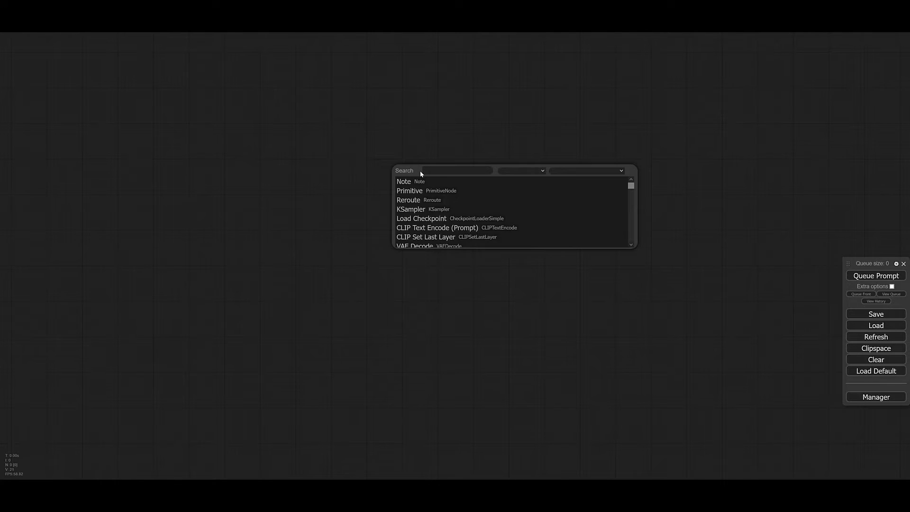
pyautogui.write('eff')
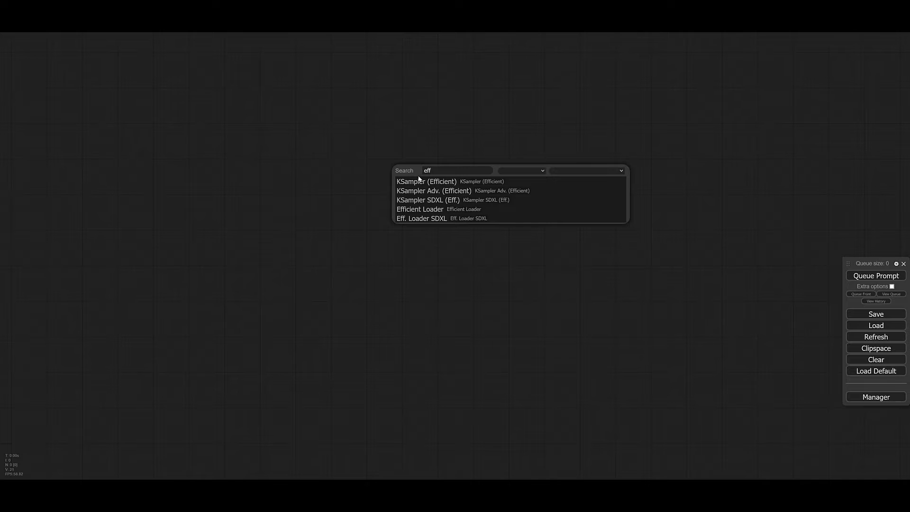
pyautogui.click(429, 211)
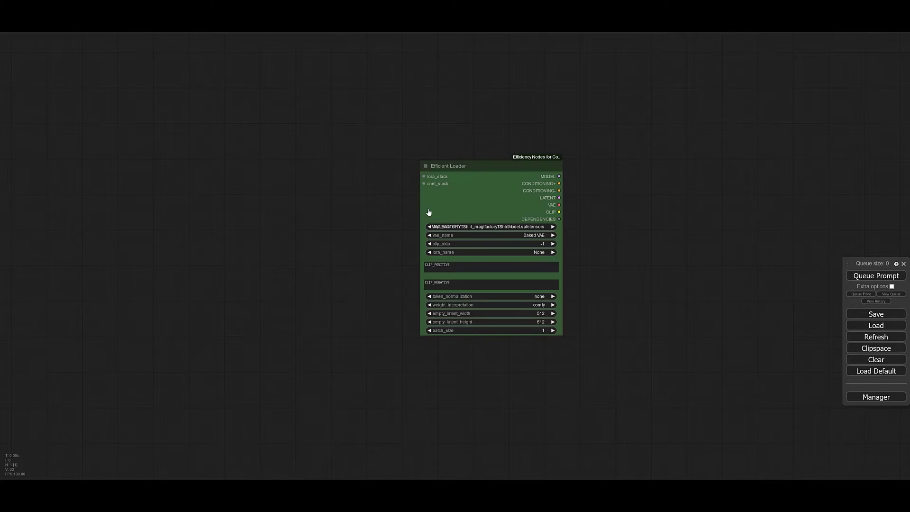
# - Place the Efficient Loader where the workflow starts and enlarge it to give the prompt fields more room
pyautogui.moveTo(461, 165); pyautogui.dragTo(234, 129)
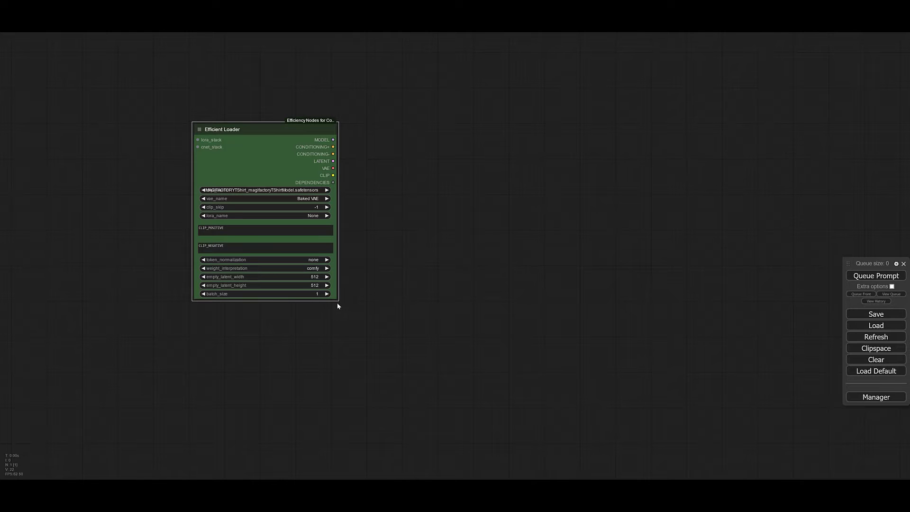
pyautogui.moveTo(335, 297); pyautogui.dragTo(392, 319)
pyautogui.moveTo(261, 131); pyautogui.dragTo(230, 123)
# - Search the nodes for "eff" and add a KSampler (Efficient) node beside the Efficient Loader
pyautogui.doubleClick(467, 145)
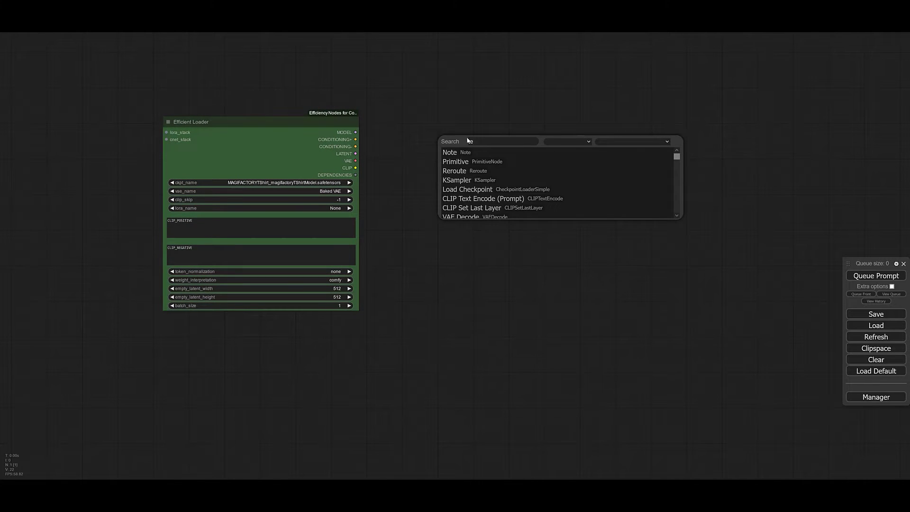
pyautogui.write('eff')
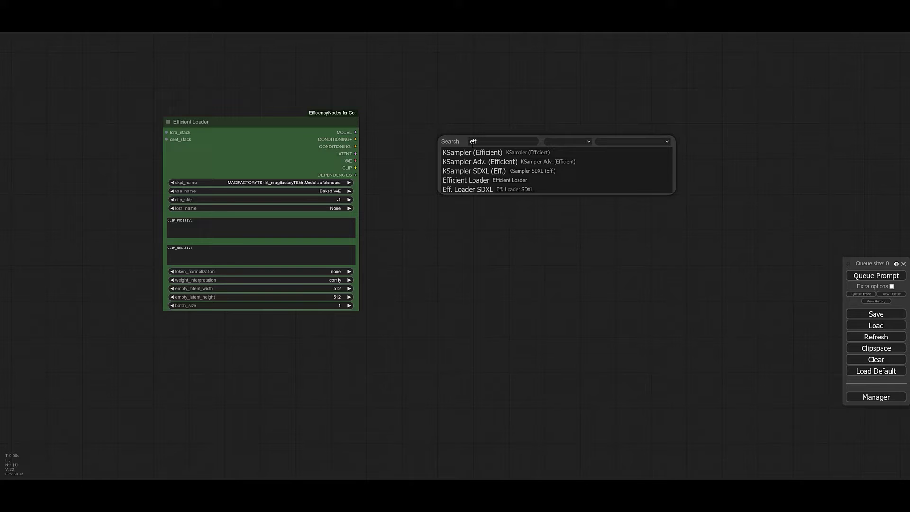
pyautogui.click(489, 153)
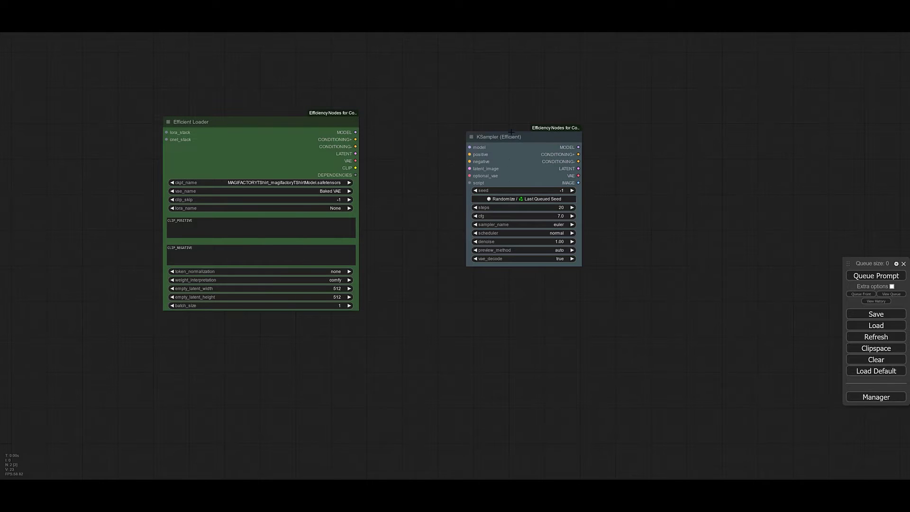
pyautogui.moveTo(515, 307); pyautogui.dragTo(477, 304)
pyautogui.doubleClick(477, 304)
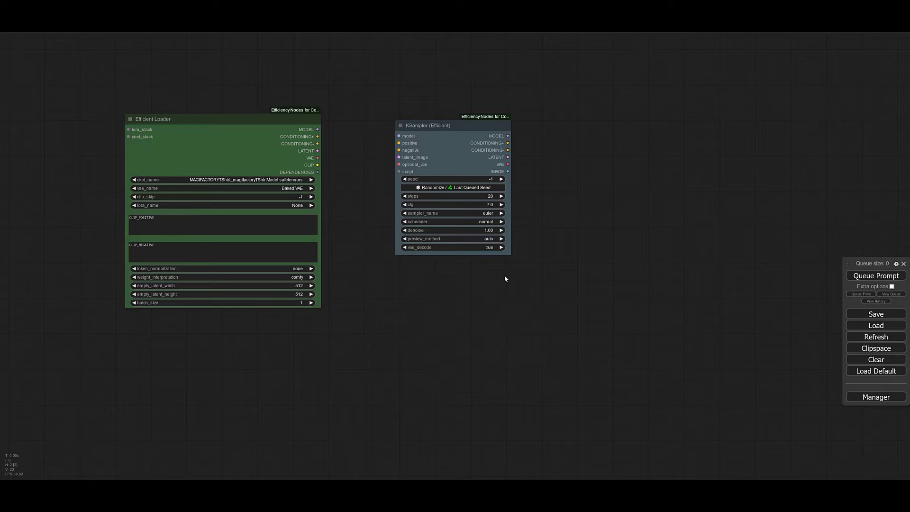
# - Search the nodes for "sav", add a Save Image node and place it beside the KSampler (Efficient)
pyautogui.doubleClick(631, 154)
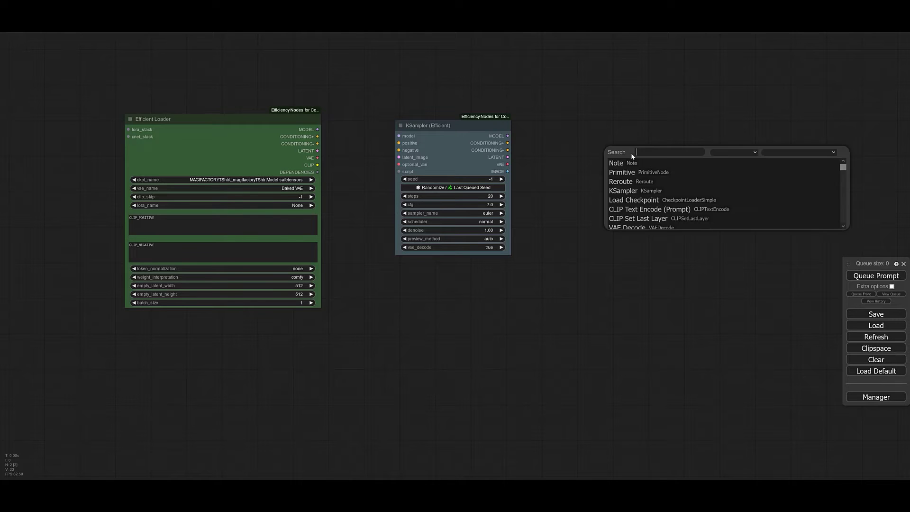
pyautogui.write('sav')
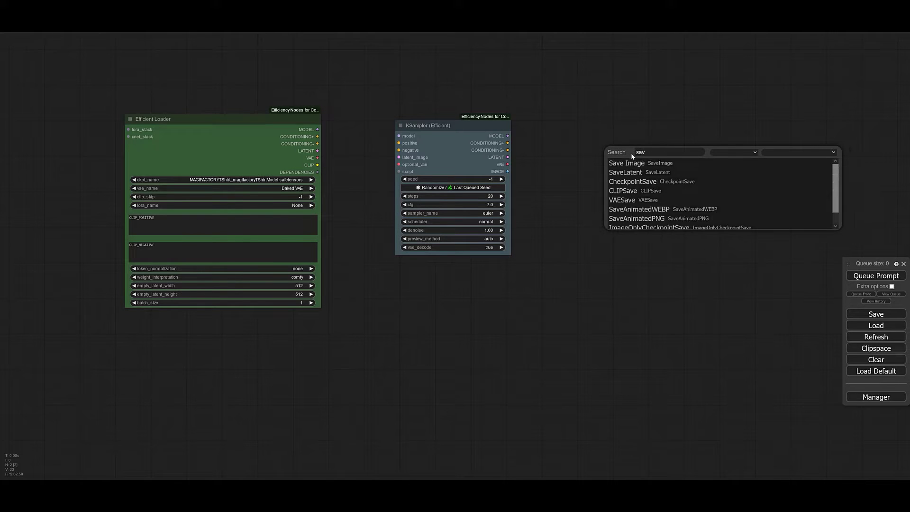
pyautogui.click(648, 164)
pyautogui.moveTo(651, 143); pyautogui.dragTo(608, 132)
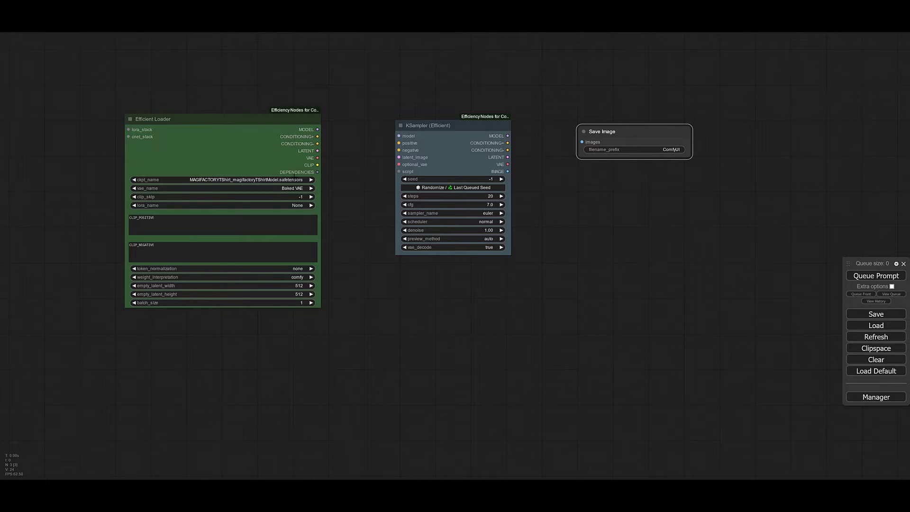
# - Choose the SD15_dreamshaper_6BakedVae.safetensors checkpoint in the Efficient Loader and set its empty latent height to 768
pyautogui.click(185, 179)
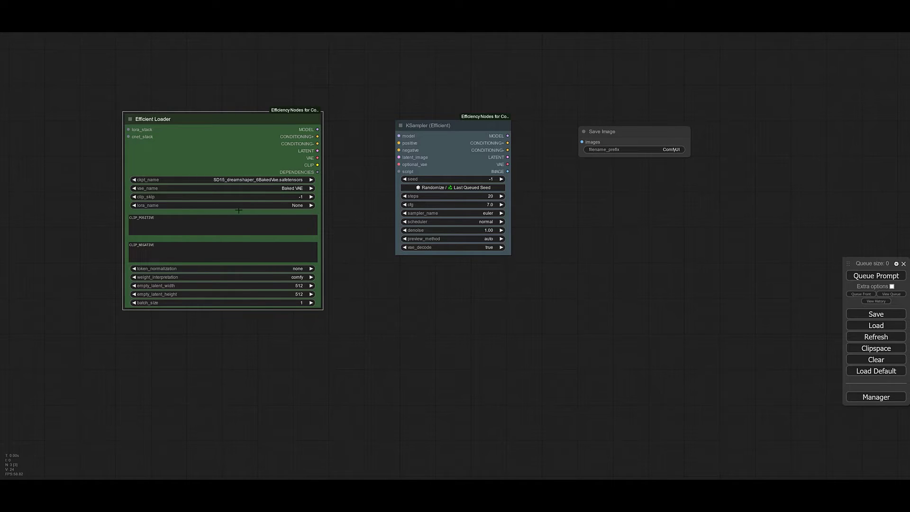
pyautogui.click(175, 220)
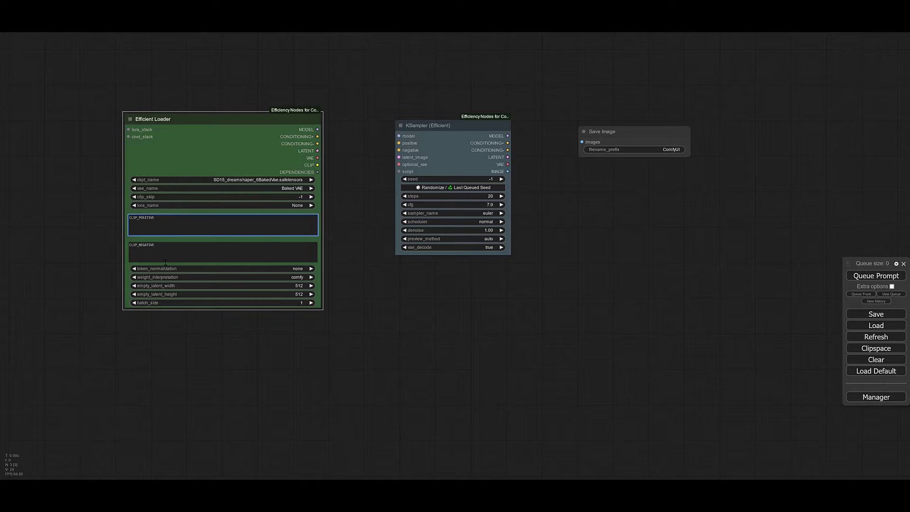
pyautogui.click(179, 245)
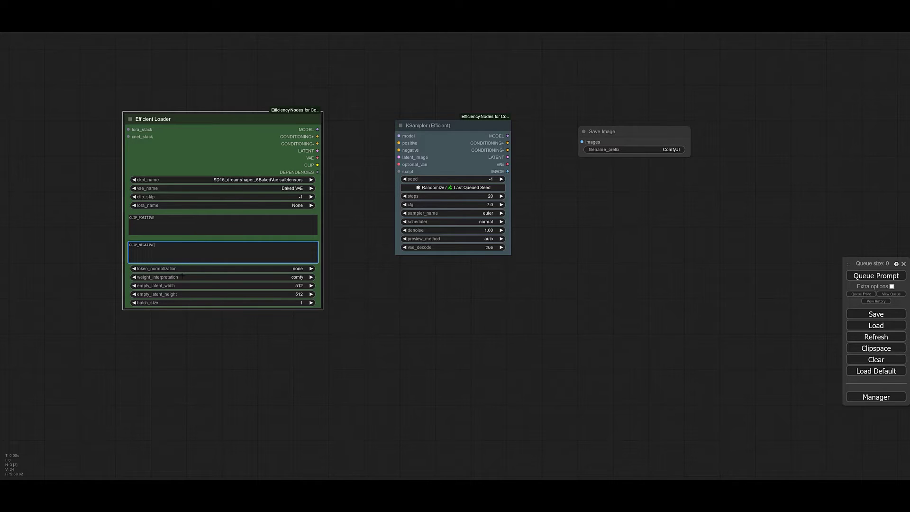
pyautogui.doubleClick(299, 293)
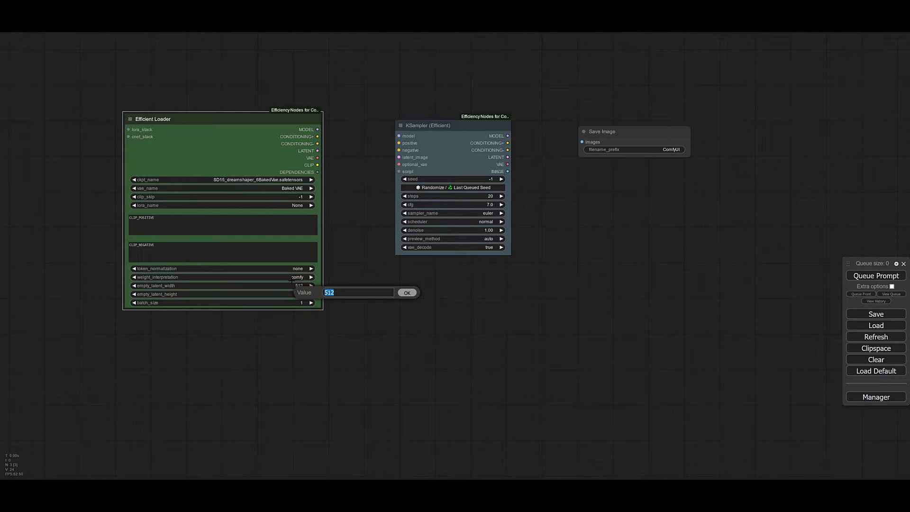
pyautogui.write('768')
pyautogui.click(407, 292)
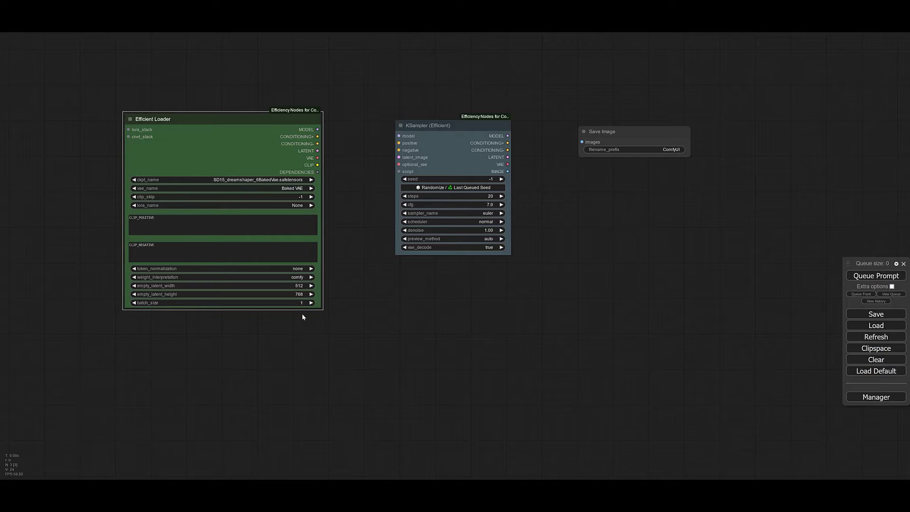
pyautogui.click(295, 330)
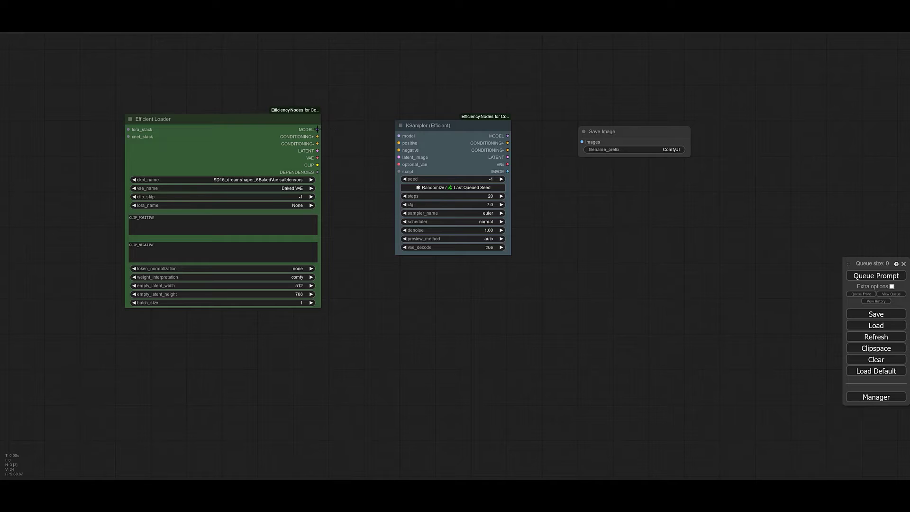
# - Wire the Efficient Loader's model, both conditioning, latent and VAE outputs into the KSampler (Efficient), and the sampler's image output into Save Image
pyautogui.moveTo(317, 128); pyautogui.dragTo(399, 136)
pyautogui.moveTo(315, 136); pyautogui.dragTo(396, 143)
pyautogui.moveTo(318, 143); pyautogui.dragTo(398, 150)
pyautogui.moveTo(317, 151); pyautogui.dragTo(393, 159)
pyautogui.moveTo(317, 158); pyautogui.dragTo(399, 164)
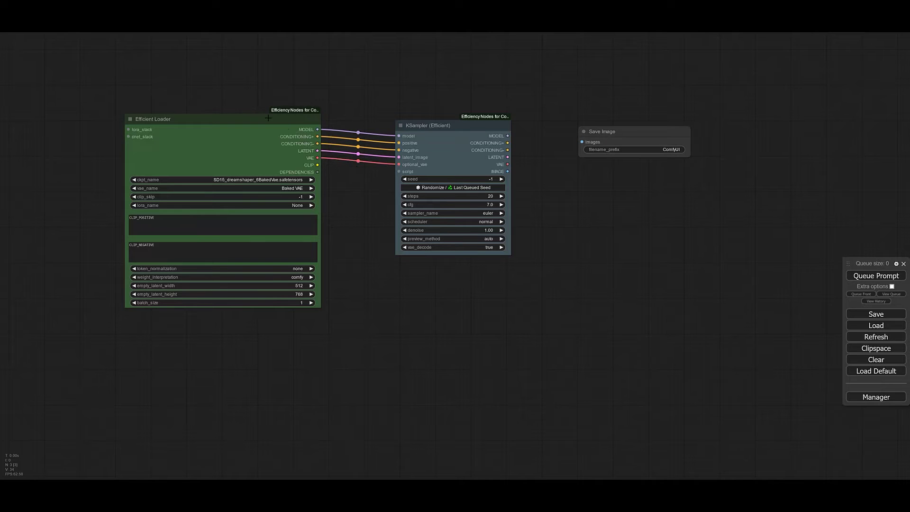
pyautogui.moveTo(268, 117); pyautogui.dragTo(270, 135)
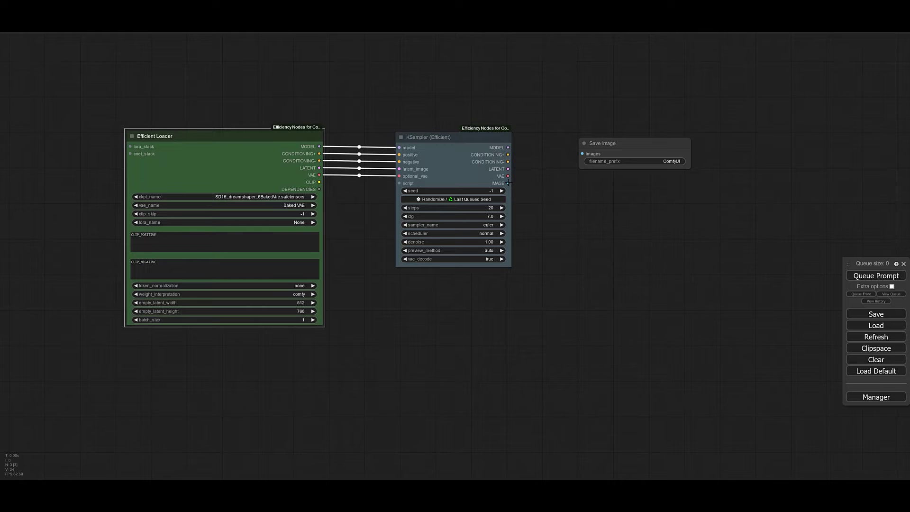
pyautogui.moveTo(508, 183); pyautogui.dragTo(583, 153)
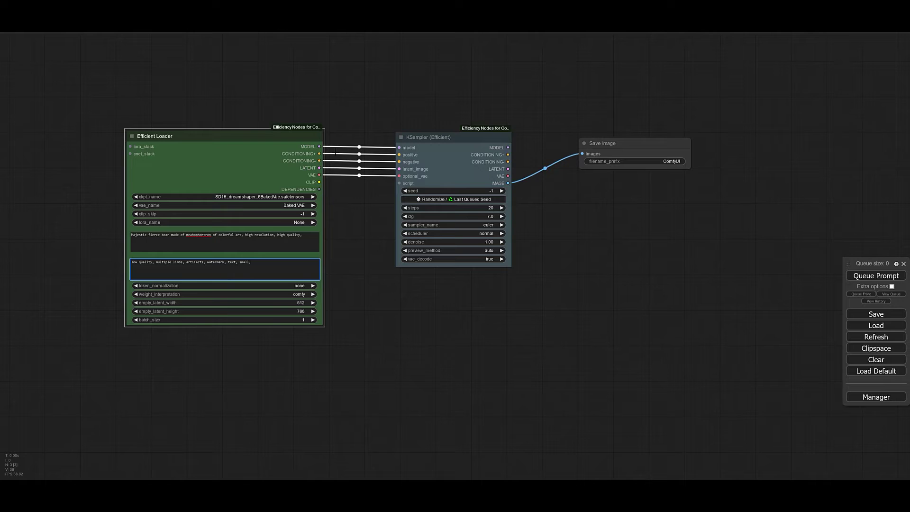
# - Set the KSampler (Efficient) steps to 30 and line up the Save Image node with the sampler's image output
pyautogui.click(491, 208)
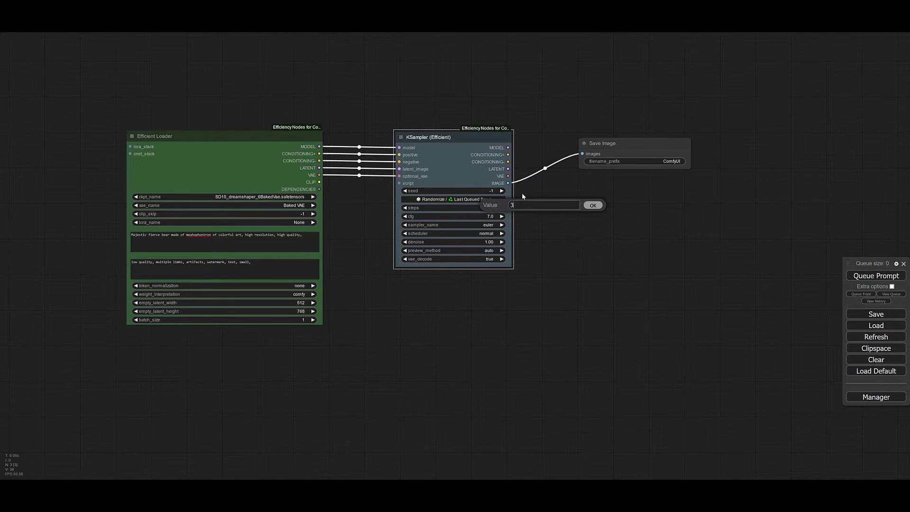
pyautogui.write('30')
pyautogui.click(592, 205)
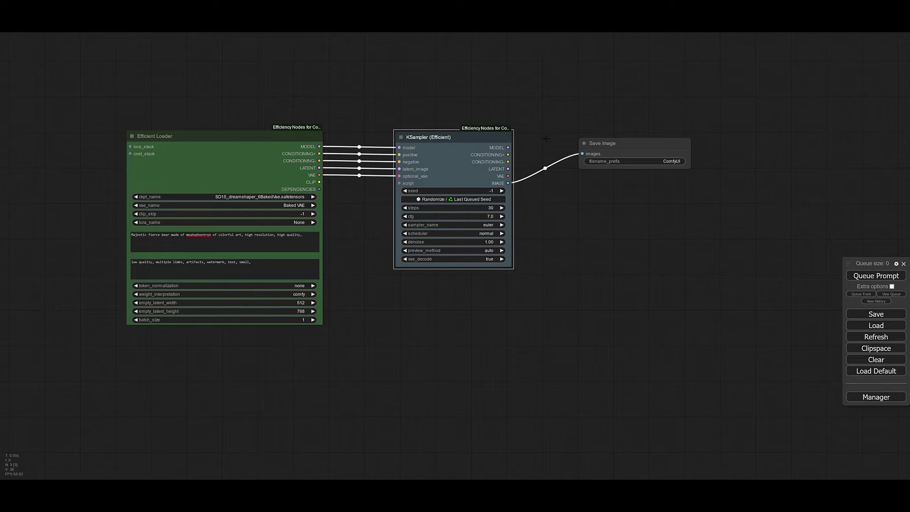
pyautogui.moveTo(640, 142); pyautogui.dragTo(644, 171)
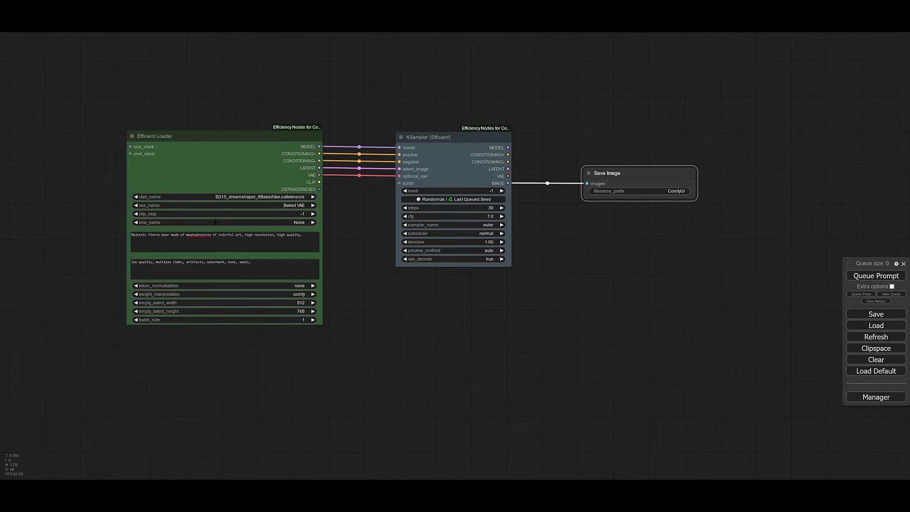
# - Queue the prompt to generate the first image and move the Save Image node up to make room for it
pyautogui.click(161, 222)
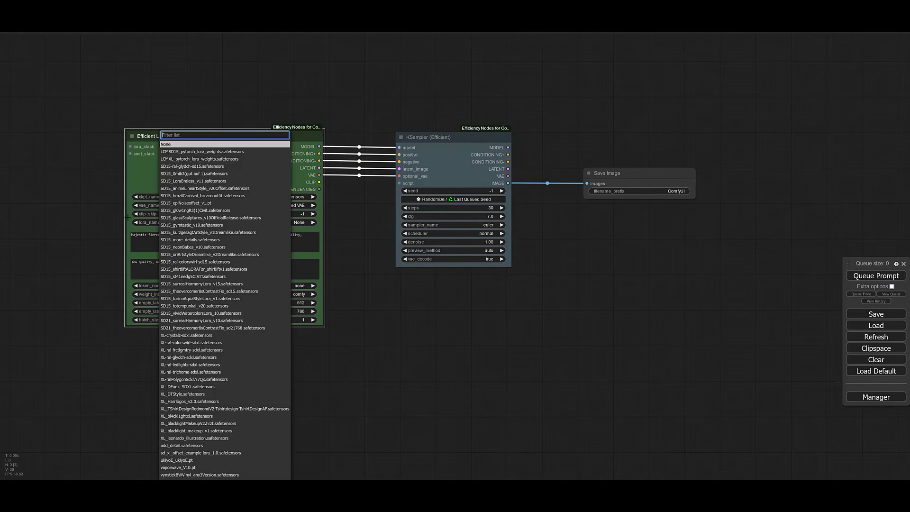
pyautogui.moveTo(872, 263); pyautogui.dragTo(871, 163)
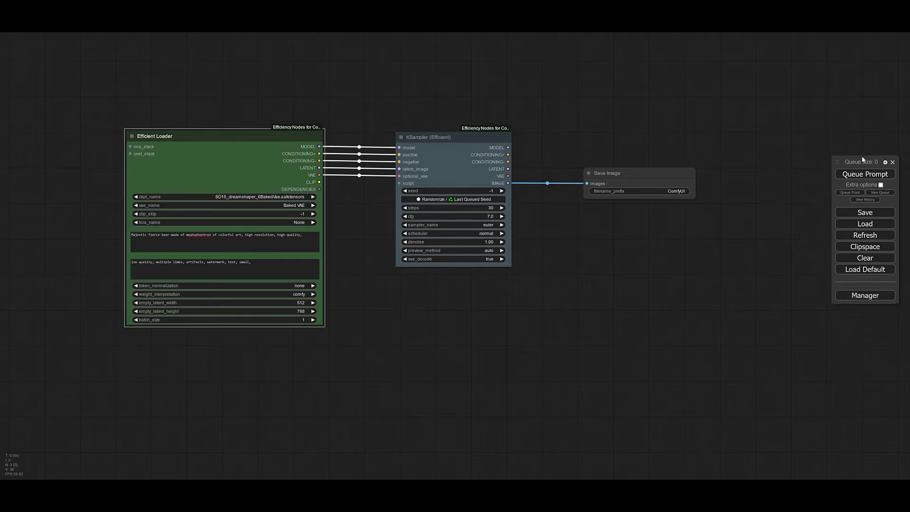
pyautogui.click(875, 177)
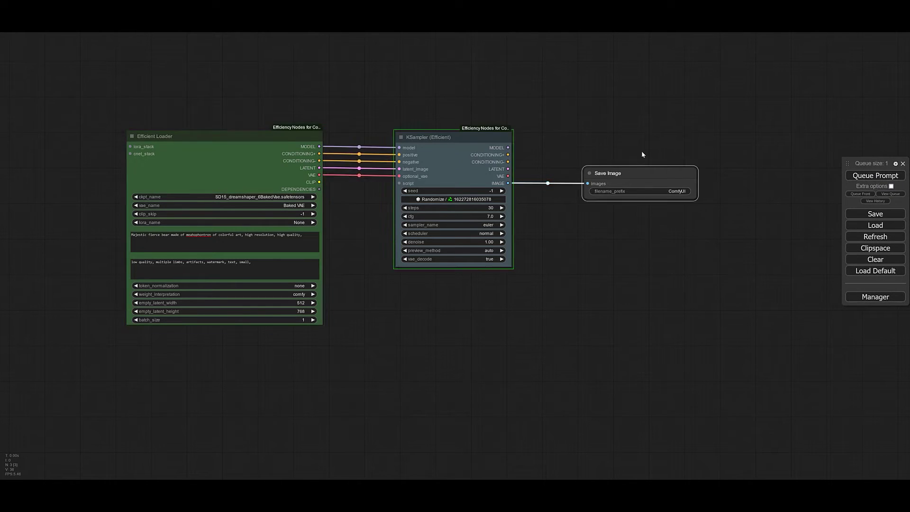
pyautogui.moveTo(641, 173); pyautogui.dragTo(644, 150)
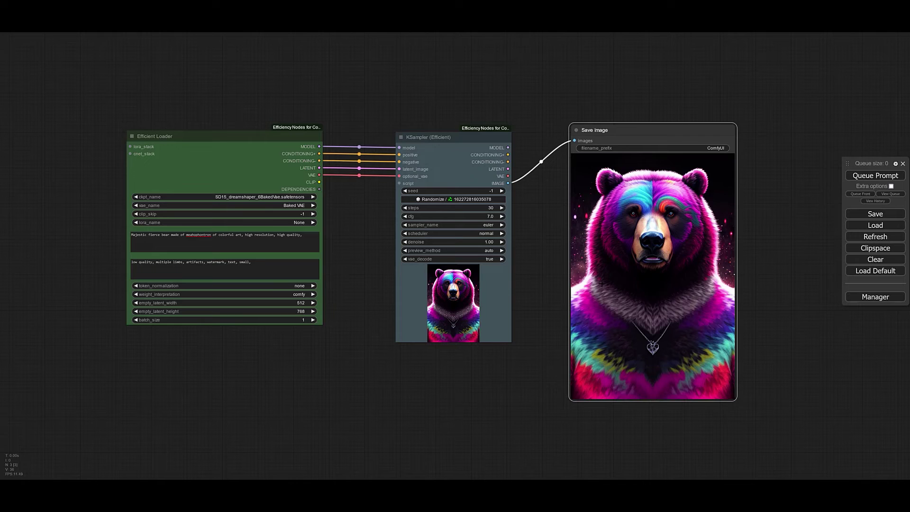
# - Regenerate the image with the sampler's last seed and the SD15-ral-glydch-sd15.safetensors LoRA selected in the Efficient Loader
pyautogui.click(465, 199)
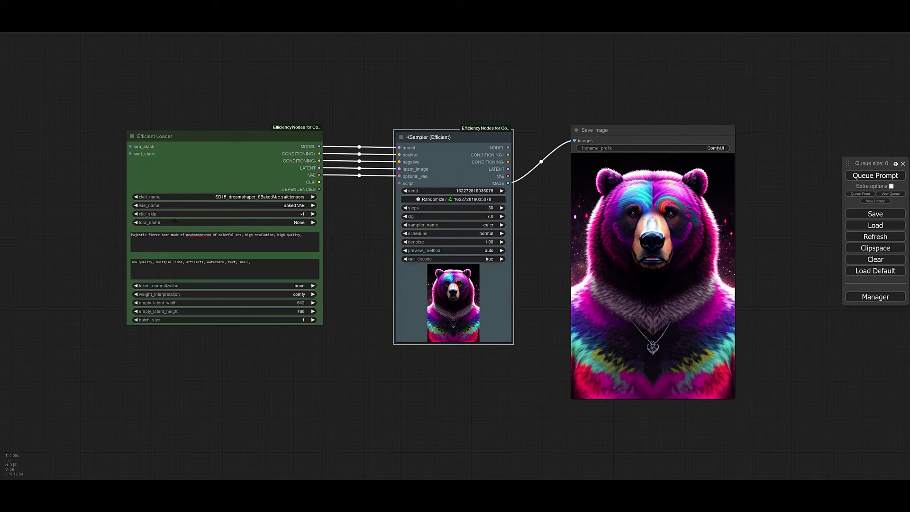
pyautogui.click(260, 222)
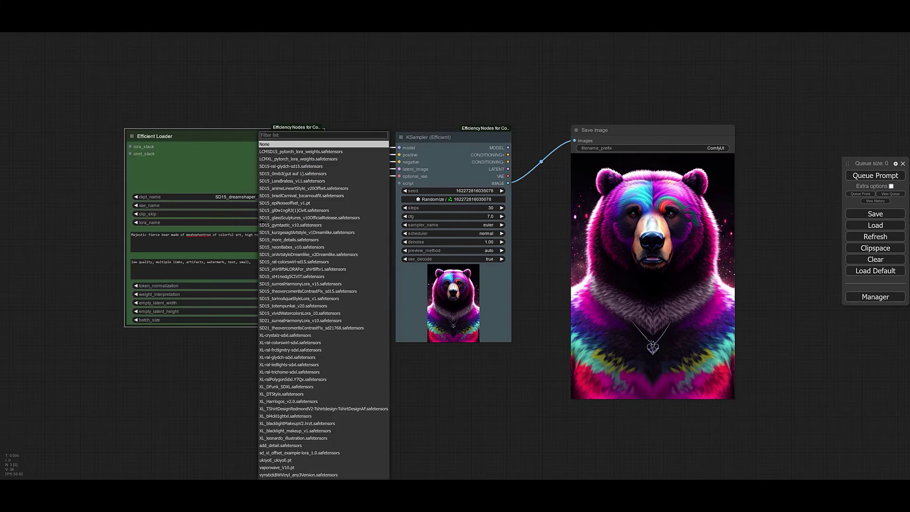
pyautogui.click(303, 167)
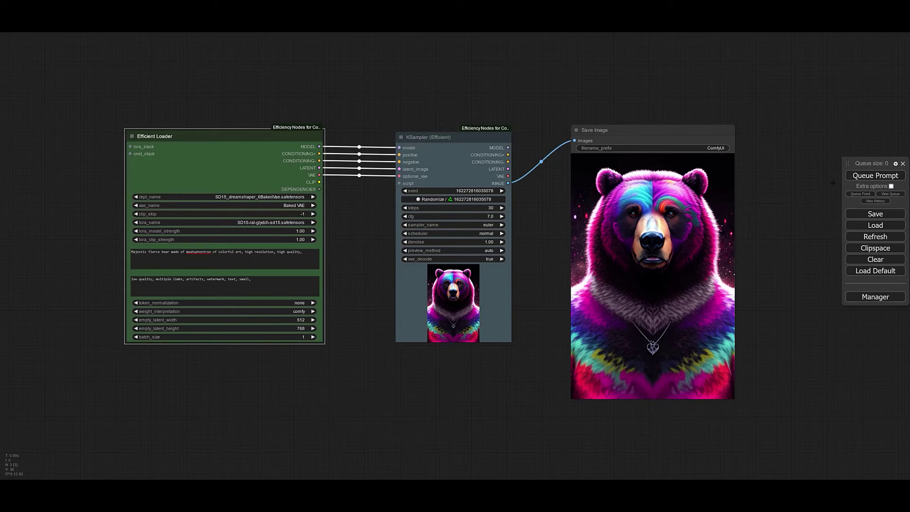
pyautogui.click(879, 177)
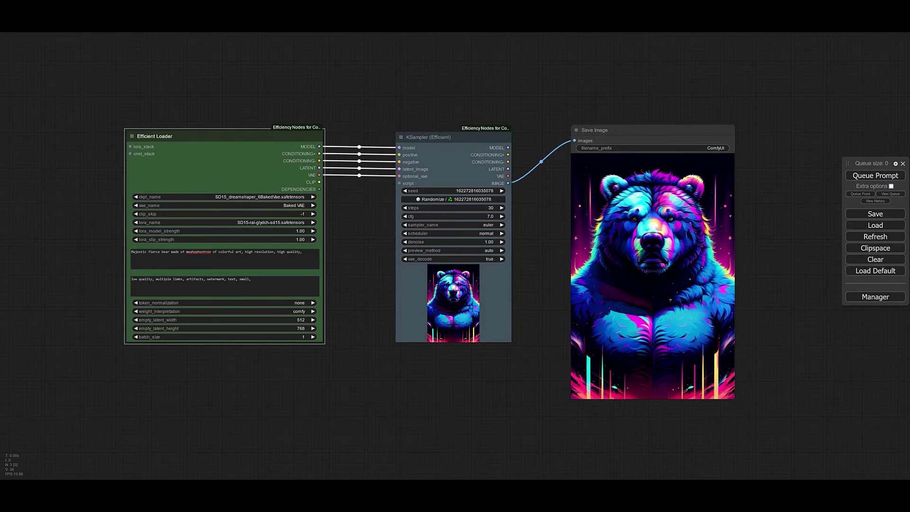
# - Move the Efficient Loader slightly closer to the sampler and set its LoRA back to None
pyautogui.moveTo(222, 135); pyautogui.dragTo(242, 130)
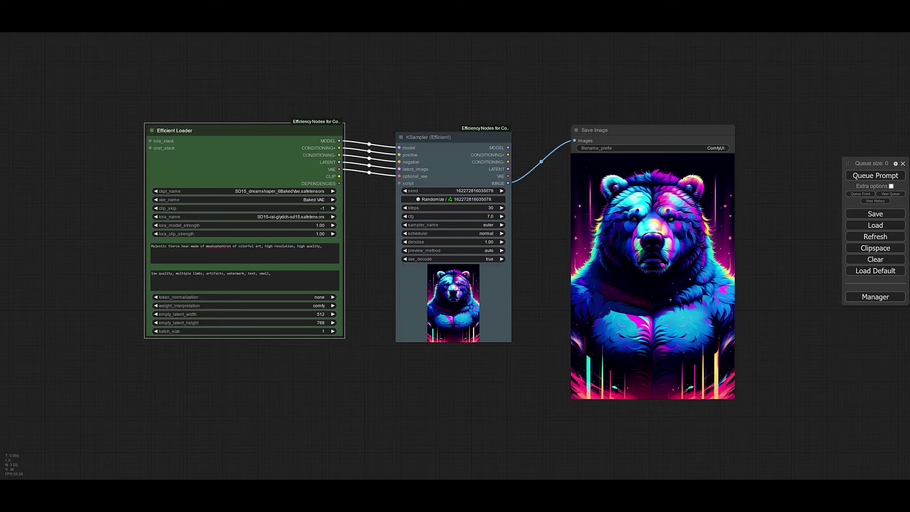
pyautogui.click(318, 216)
pyautogui.click(332, 145)
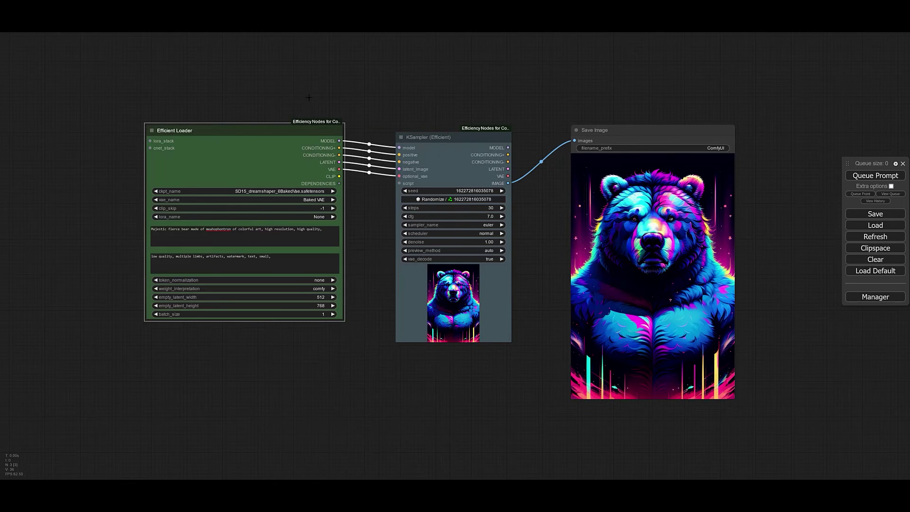
# - Search the nodes for "lora", add a CR LoRA Stack before the Efficient Loader and connect it to the loader's lora_stack input
pyautogui.moveTo(229, 93); pyautogui.dragTo(317, 94)
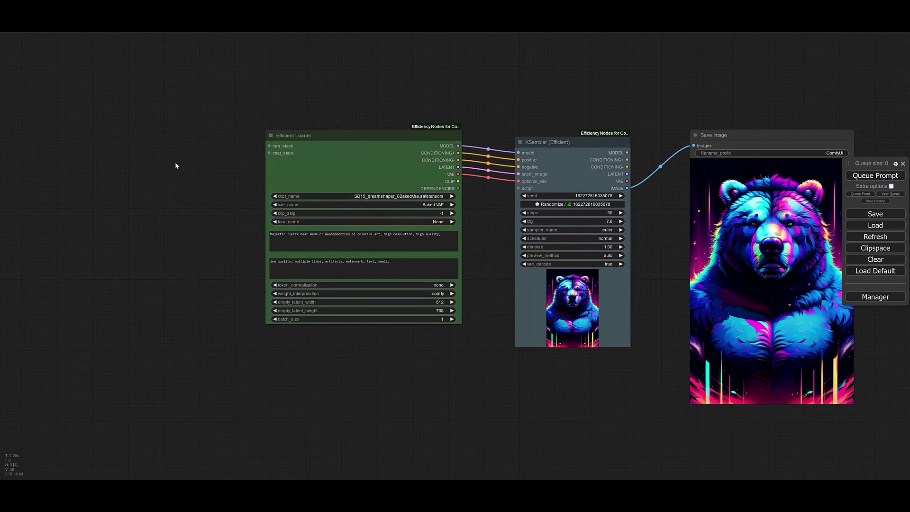
pyautogui.doubleClick(175, 161)
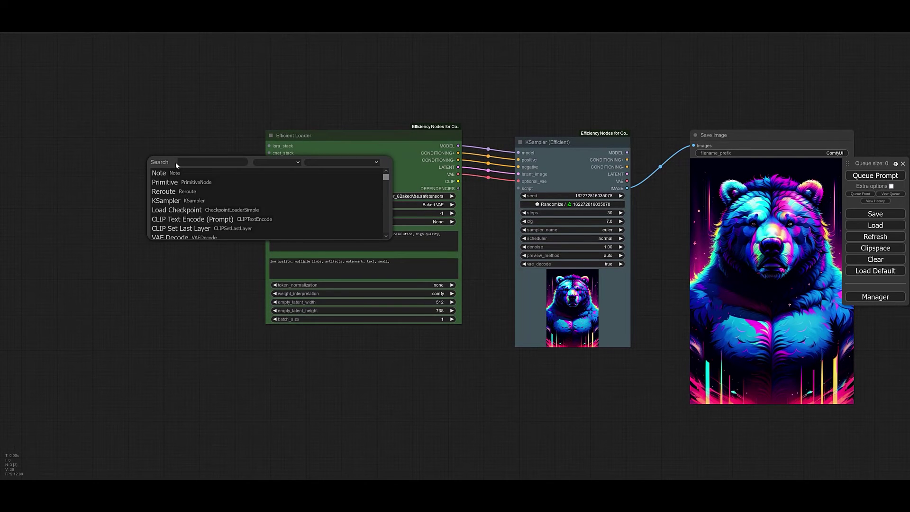
pyautogui.write('lora')
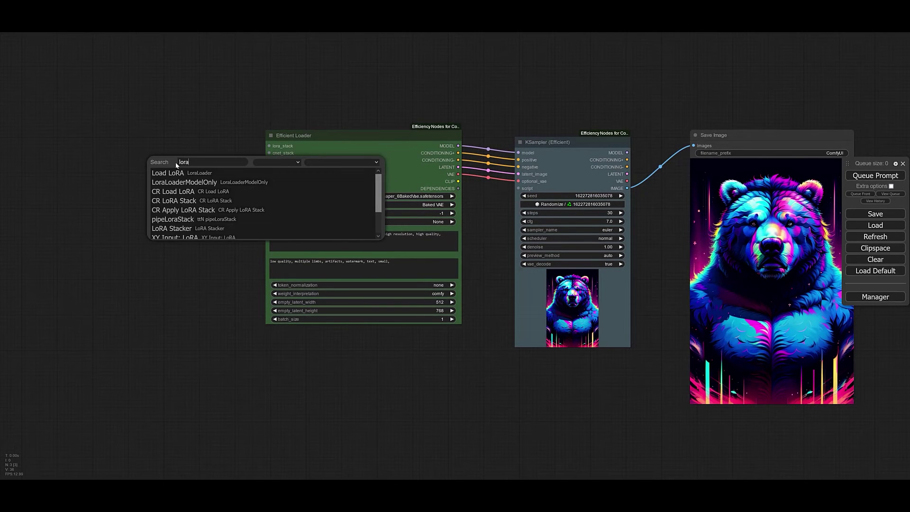
pyautogui.click(189, 202)
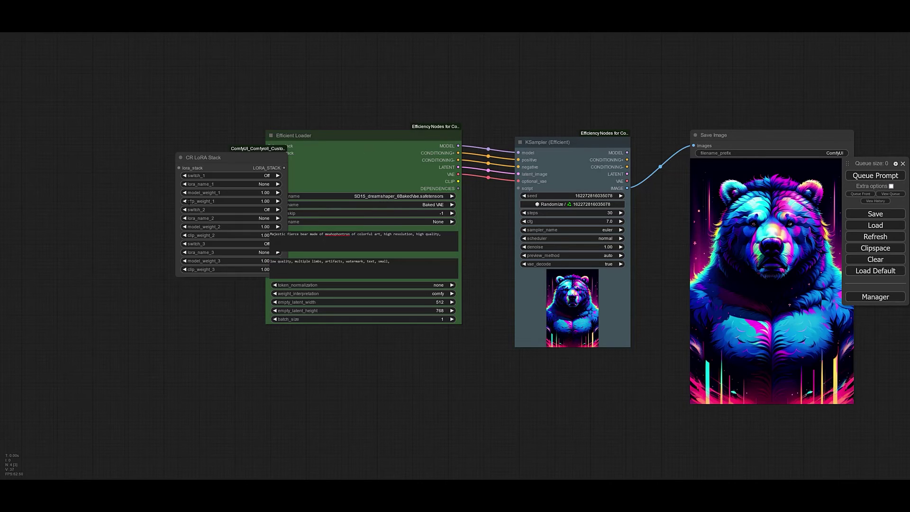
pyautogui.moveTo(212, 154); pyautogui.dragTo(129, 119)
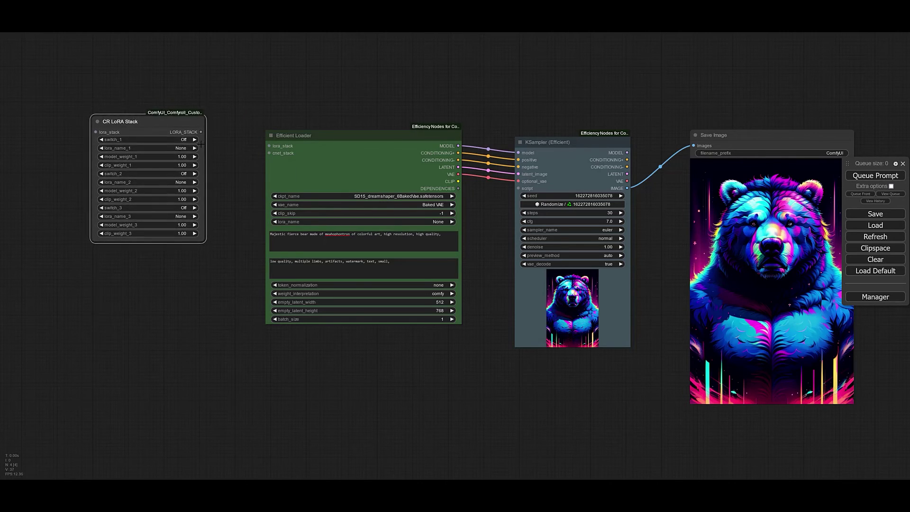
pyautogui.moveTo(201, 131); pyautogui.dragTo(270, 146)
# - Switch on the CR LoRA Stack's first two slots with SD15-ral-glydch-sd15.safetensors and SD15_ral-colorswirl-sd15.safetensors, widening the node to fit the names
pyautogui.click(138, 147)
pyautogui.click(169, 137)
pyautogui.moveTo(169, 138); pyautogui.dragTo(192, 153)
pyautogui.moveTo(262, 138); pyautogui.dragTo(232, 82)
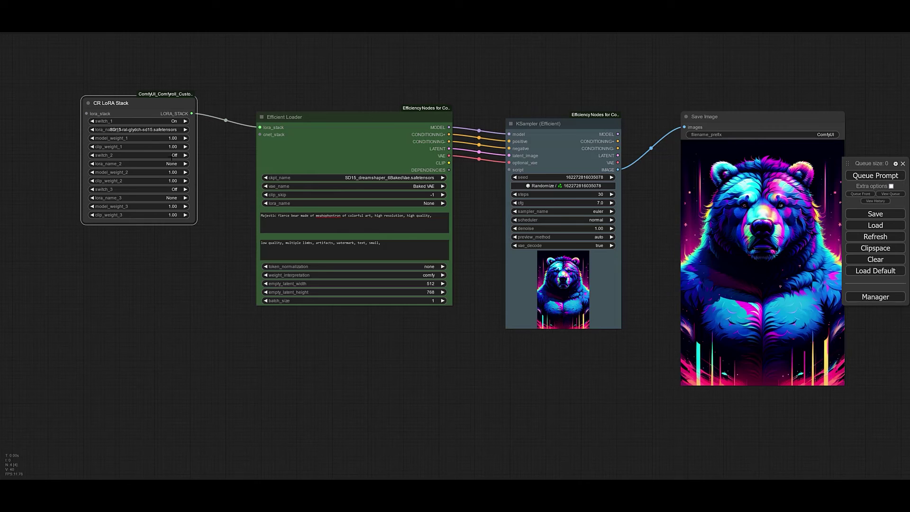
pyautogui.click(153, 163)
pyautogui.moveTo(195, 221); pyautogui.dragTo(224, 237)
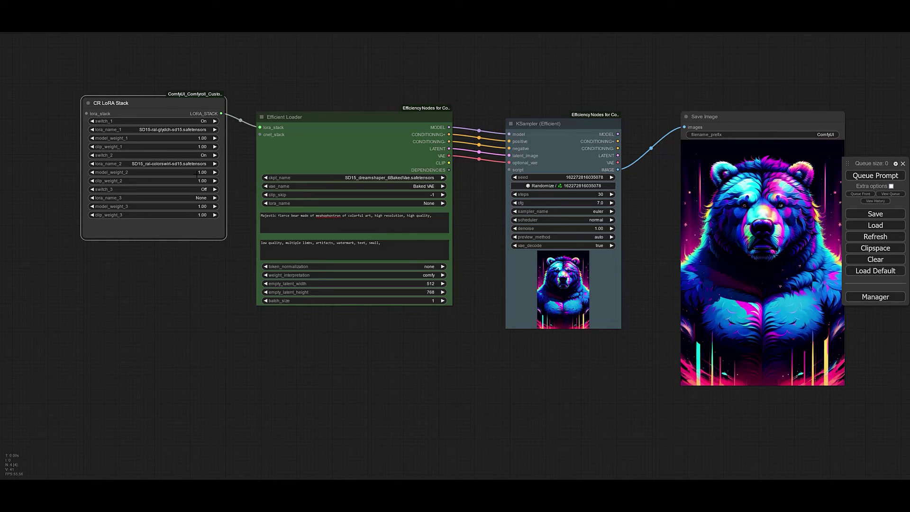
# - Set model_weight_1 and model_weight_2 in the CR LoRA Stack to 0.81
pyautogui.moveTo(203, 139); pyautogui.dragTo(199, 139)
pyautogui.moveTo(204, 173); pyautogui.dragTo(198, 172)
pyautogui.moveTo(205, 286); pyautogui.dragTo(184, 279)
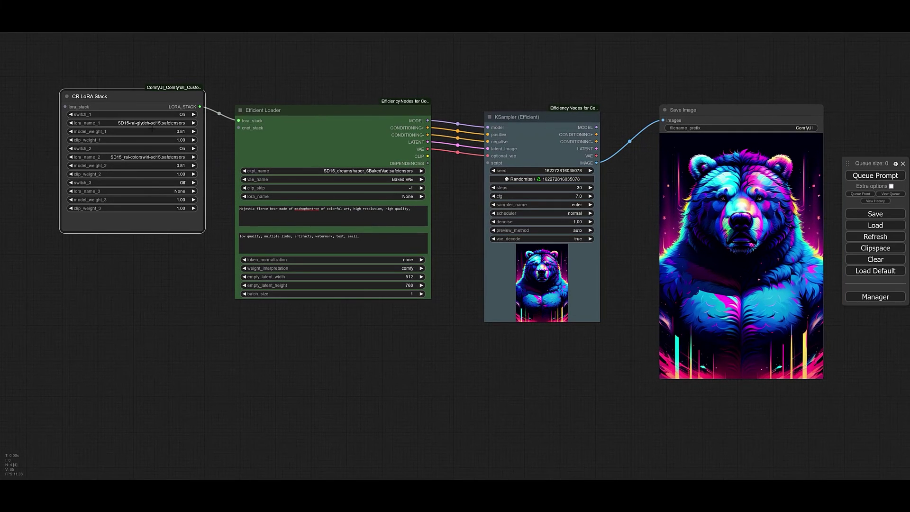
pyautogui.moveTo(524, 381); pyautogui.dragTo(481, 377)
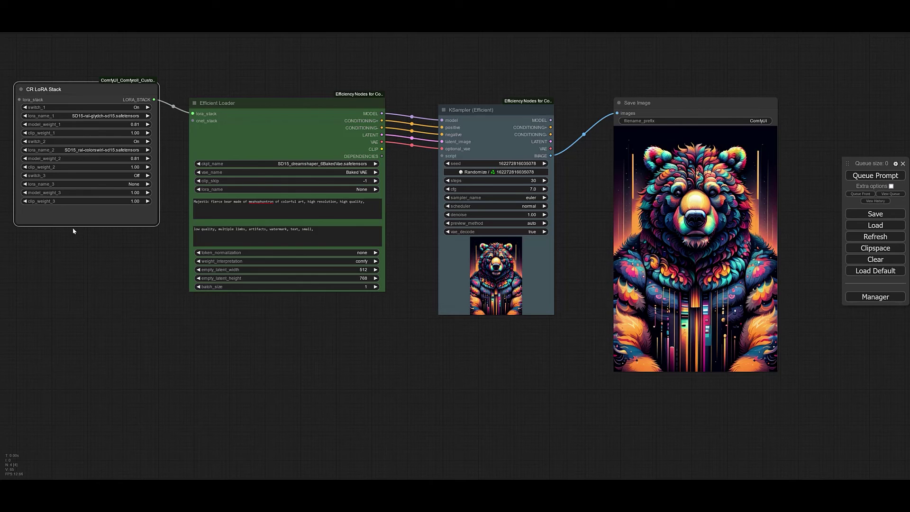
# - Switch on the CR LoRA Stack's third slot with SD15_surrealHarmonyLora_v15.safetensors at model weight 0.71 and move the node closer to the Efficient Loader
pyautogui.click(95, 175)
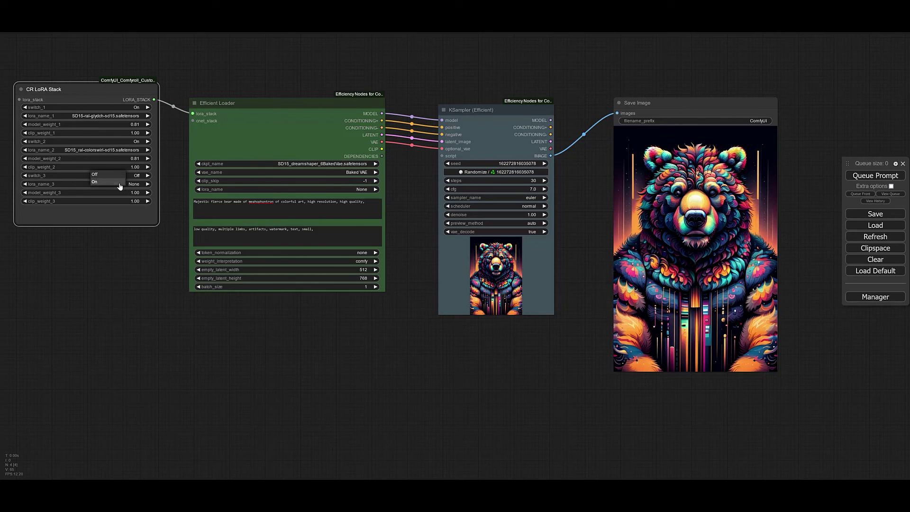
pyautogui.click(94, 182)
pyautogui.moveTo(129, 192); pyautogui.dragTo(126, 194)
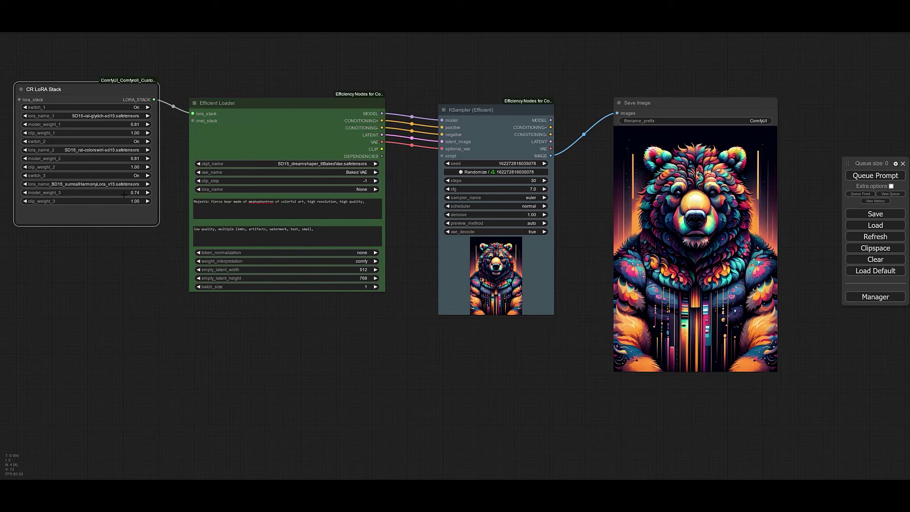
pyautogui.moveTo(89, 84); pyautogui.dragTo(105, 100)
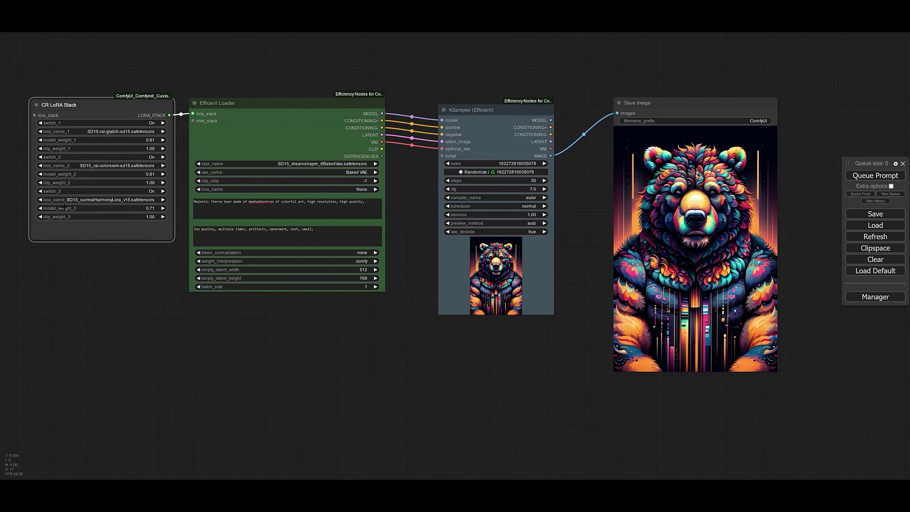
# - Chain a second CR LoRA Stack into the first stack's lora_stack input and delete it again
pyautogui.moveTo(98, 283); pyautogui.dragTo(231, 321)
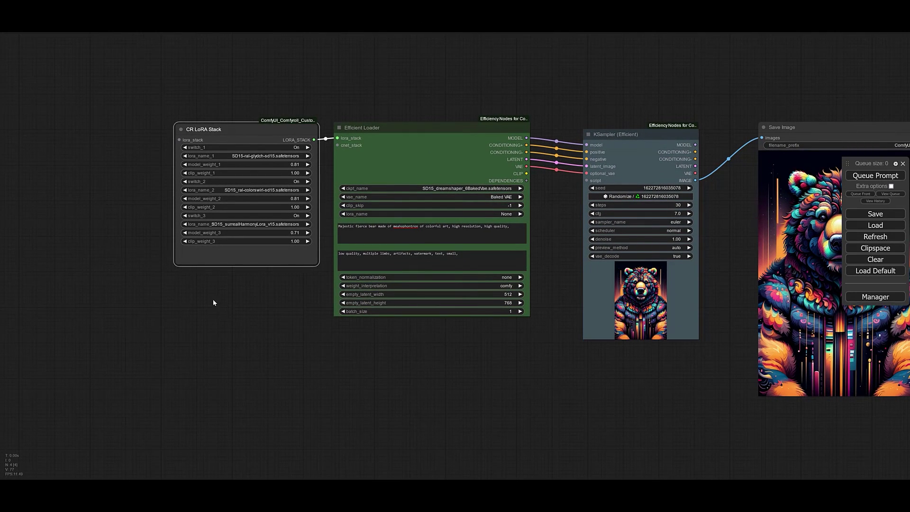
pyautogui.doubleClick(256, 289)
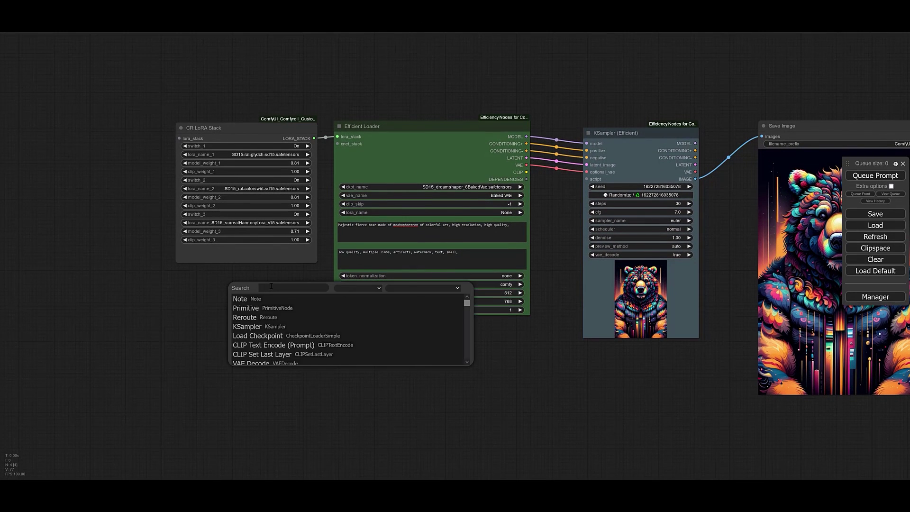
pyautogui.write('lora')
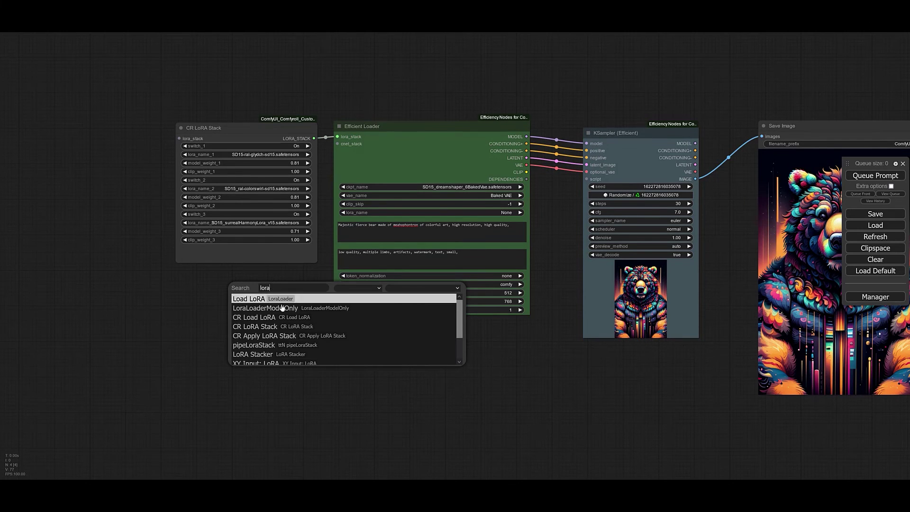
pyautogui.click(286, 327)
pyautogui.moveTo(288, 285); pyautogui.dragTo(70, 120)
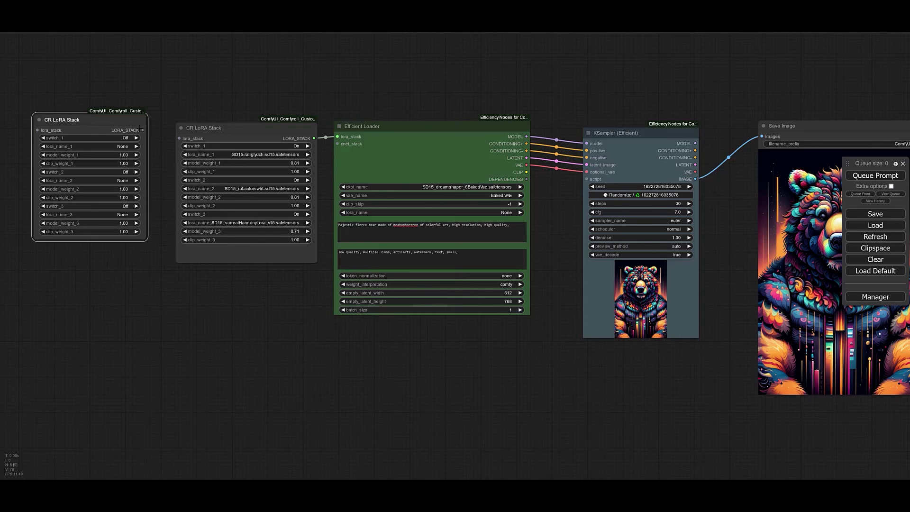
pyautogui.moveTo(142, 130); pyautogui.dragTo(179, 139)
pyautogui.moveTo(92, 115); pyautogui.dragTo(99, 132)
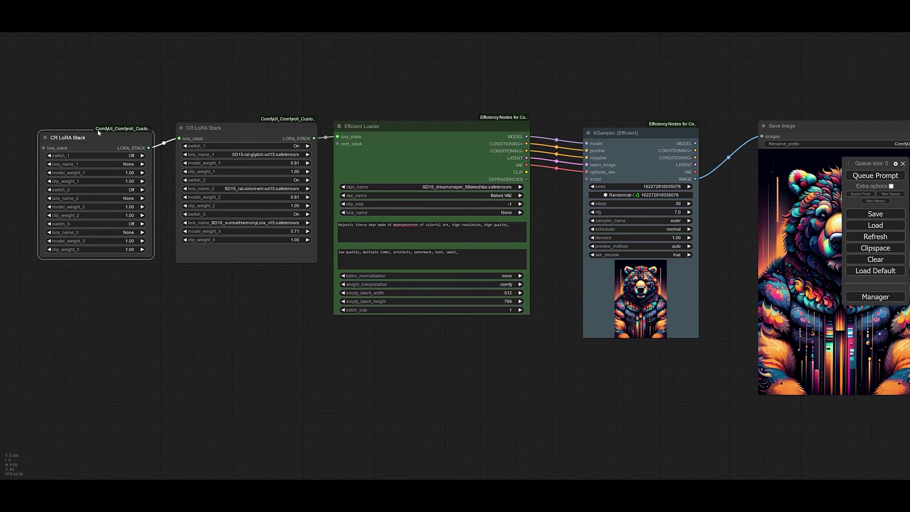
pyautogui.press('Delete')
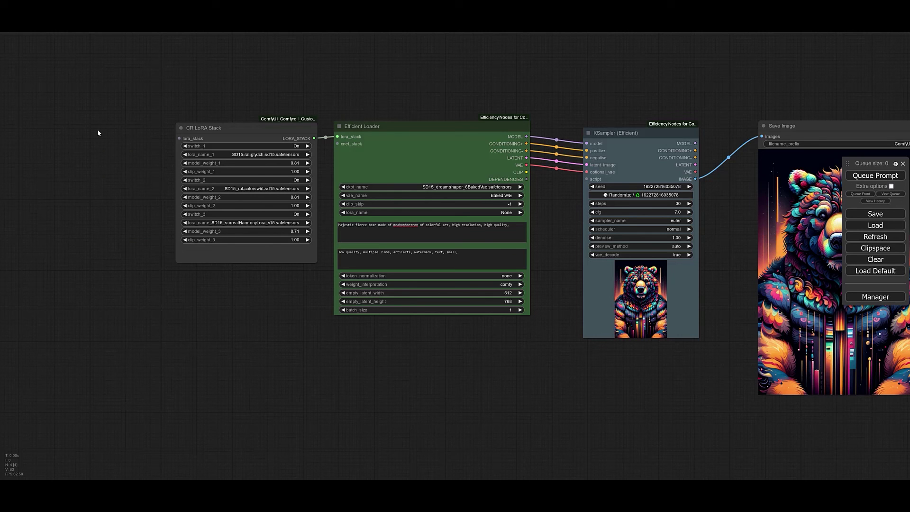
# - Move the workflow nodes closer together in a compact row and enlarge the Save Image node slightly
pyautogui.moveTo(332, 314); pyautogui.dragTo(255, 300)
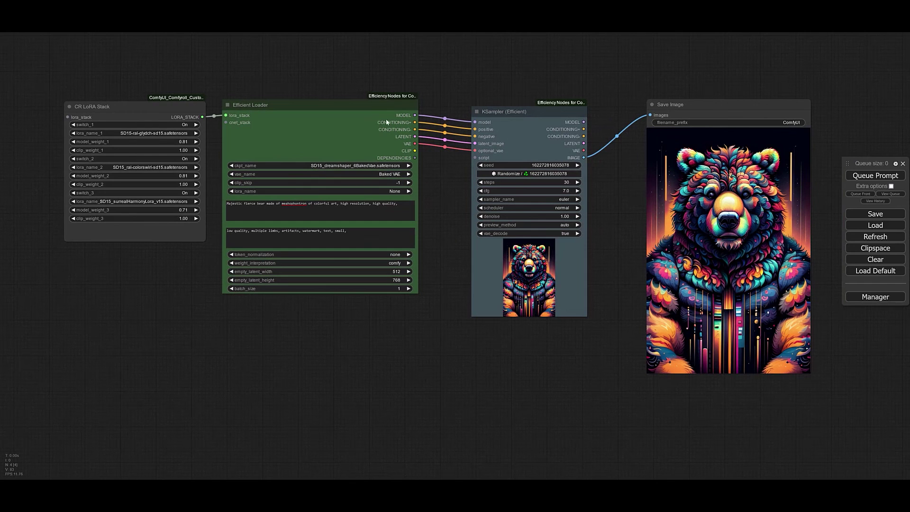
pyautogui.moveTo(317, 103); pyautogui.dragTo(357, 103)
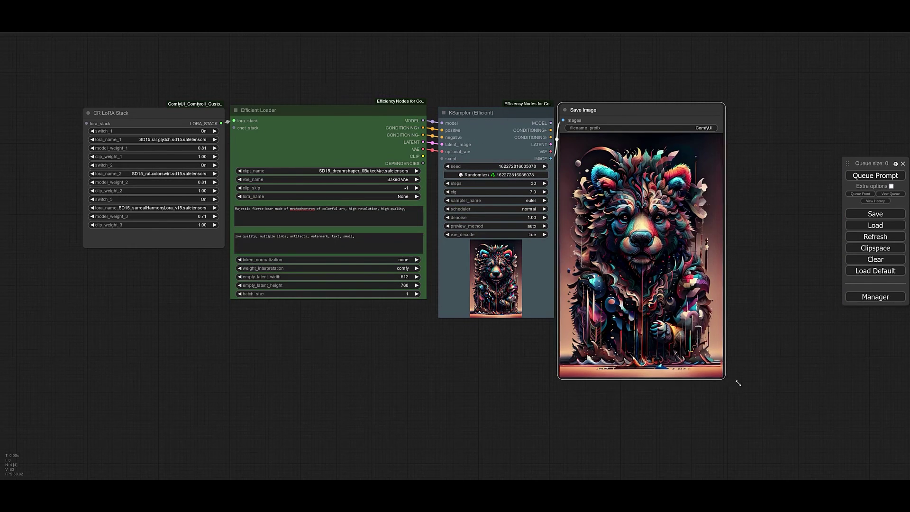
pyautogui.moveTo(724, 379); pyautogui.dragTo(749, 393)
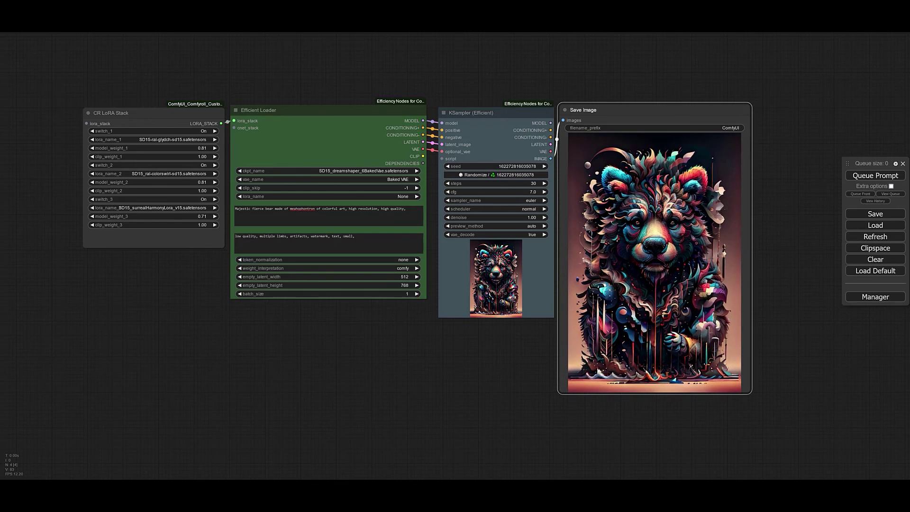
pyautogui.click(430, 365)
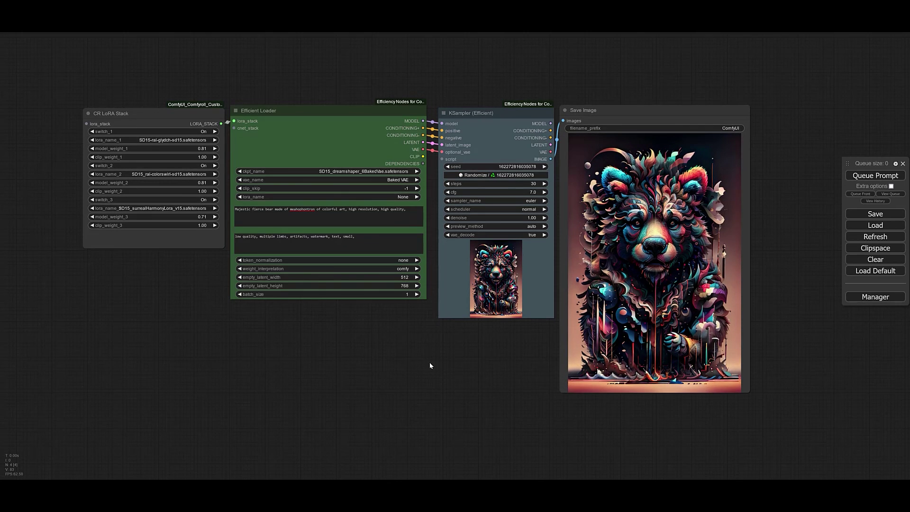